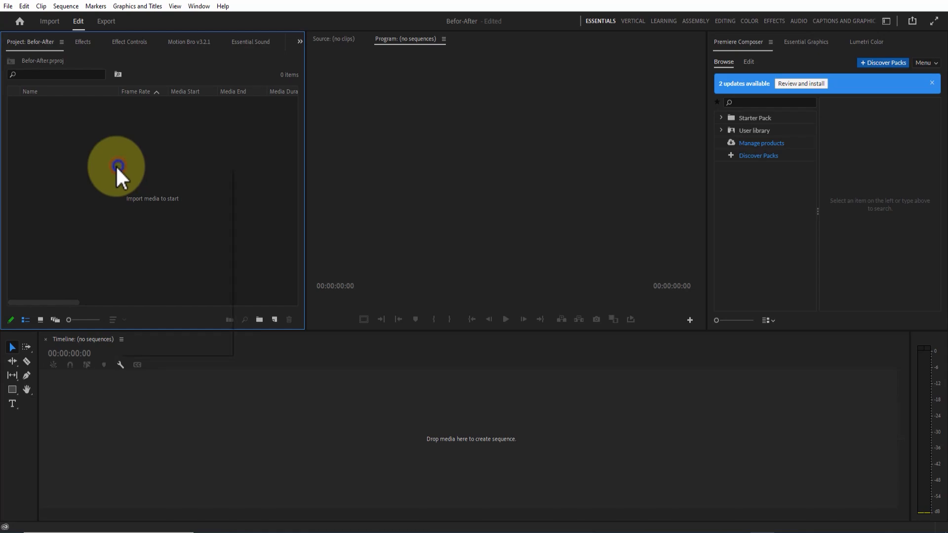
- Import pexels-cottonbro-5659599.mp4 into the project and create a sequence from it in the timeline
right_click(117, 166)
click(567, 198)
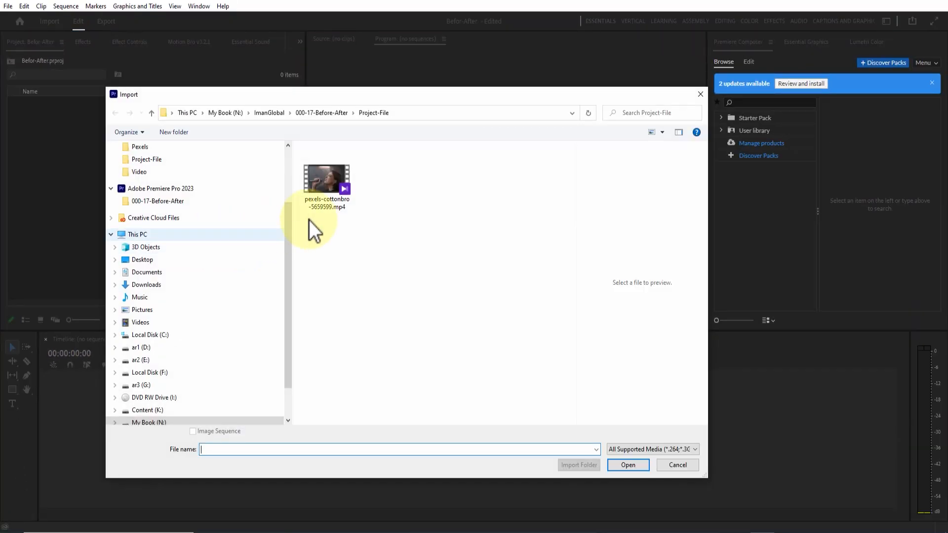
click(328, 182)
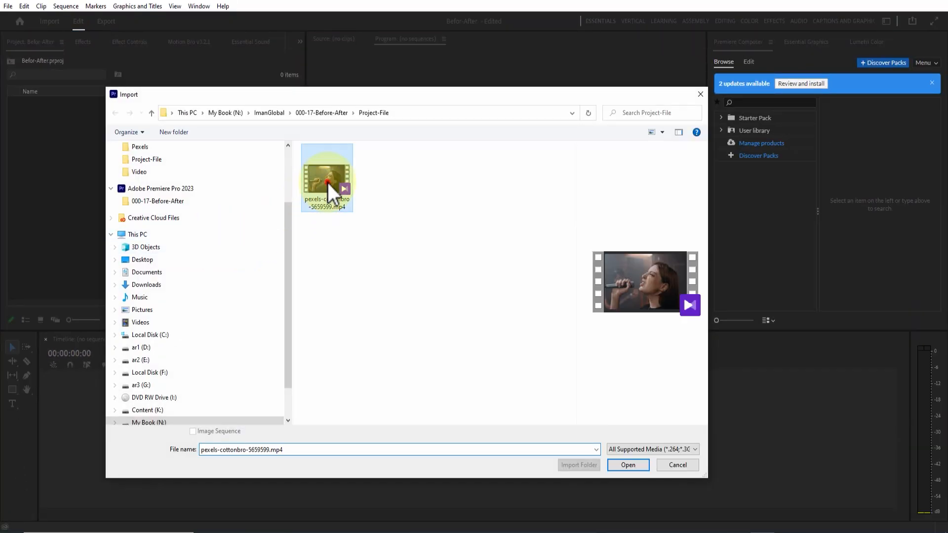
click(630, 465)
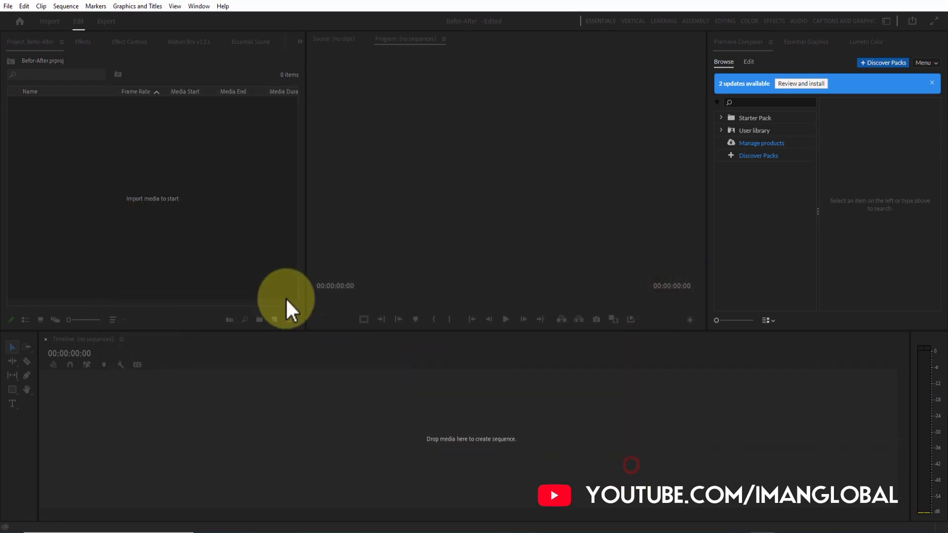
drag(70, 114, 310, 411)
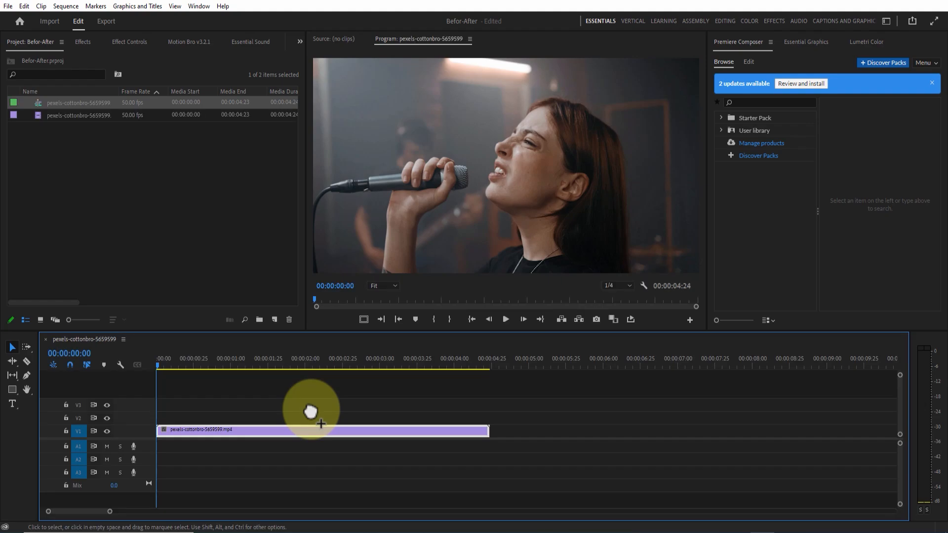
- Apply the Tint effect from the Color Correction video effects to the clip on track V1
click(81, 42)
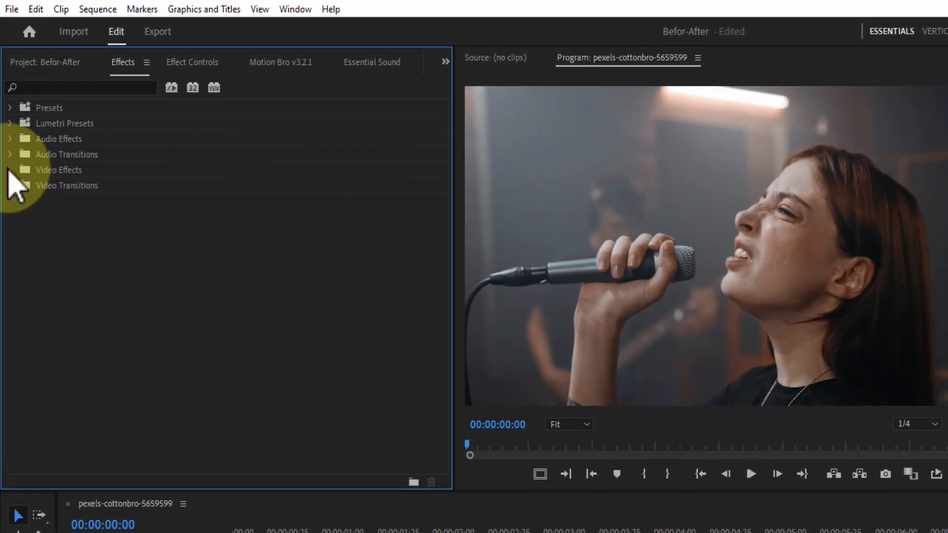
click(10, 170)
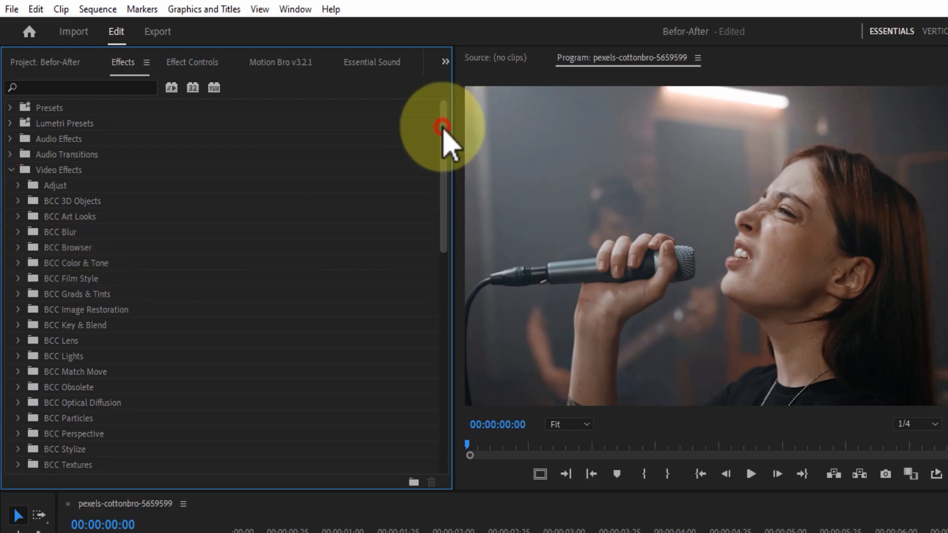
drag(442, 127, 433, 274)
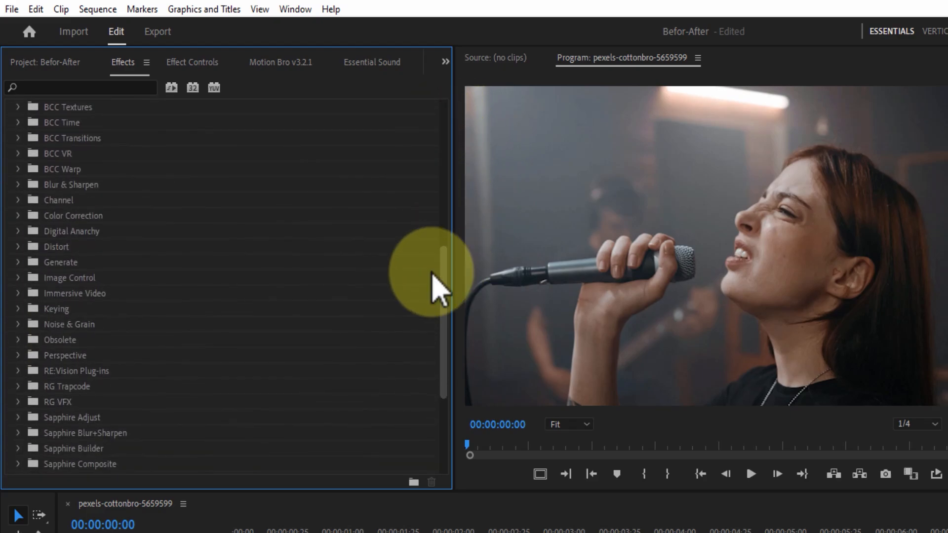
click(18, 215)
click(65, 291)
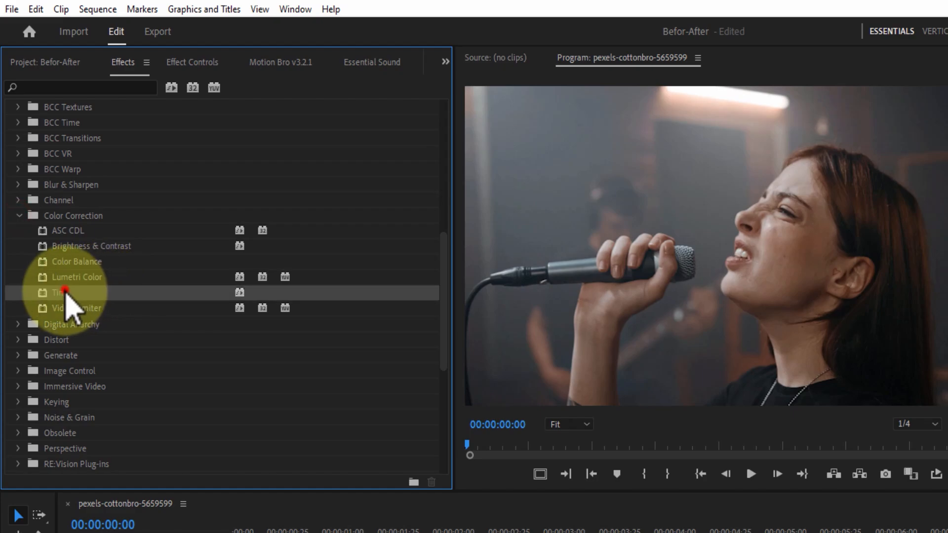
drag(65, 291, 282, 432)
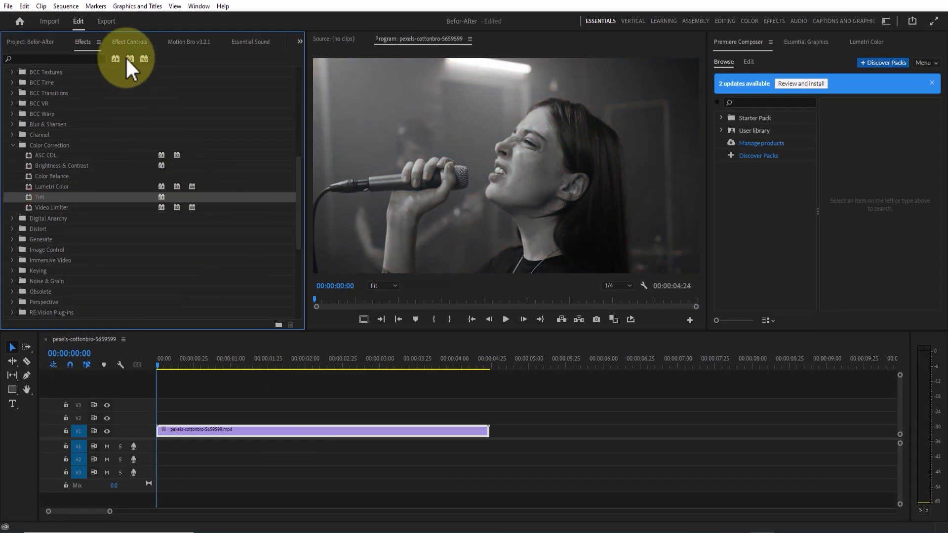
- Set the Tint effect's Map White To color on the V1 clip to red, FF0000
click(126, 43)
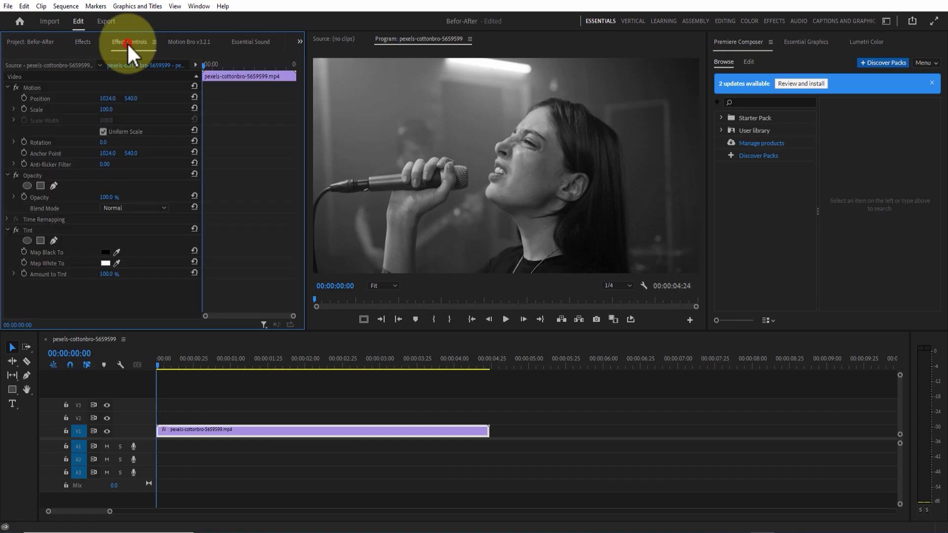
click(104, 262)
drag(444, 287, 514, 349)
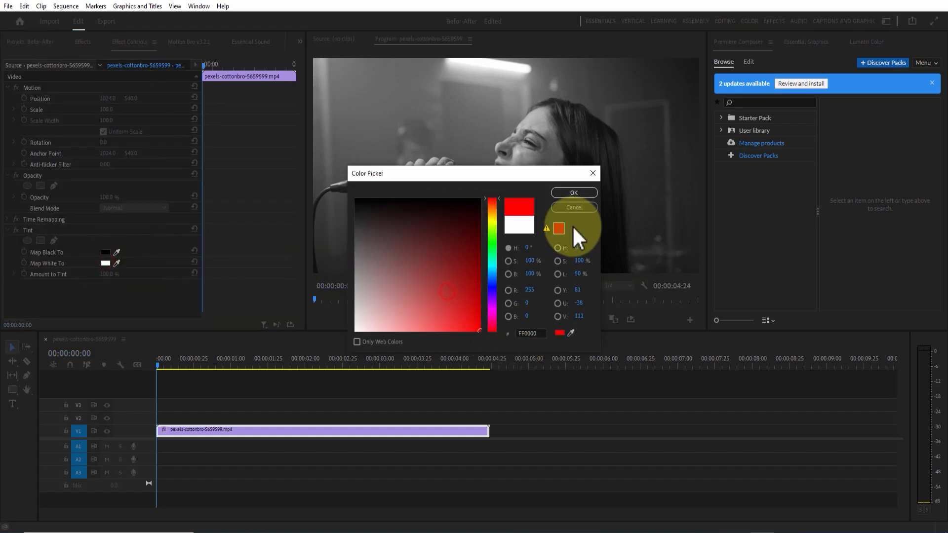
click(573, 194)
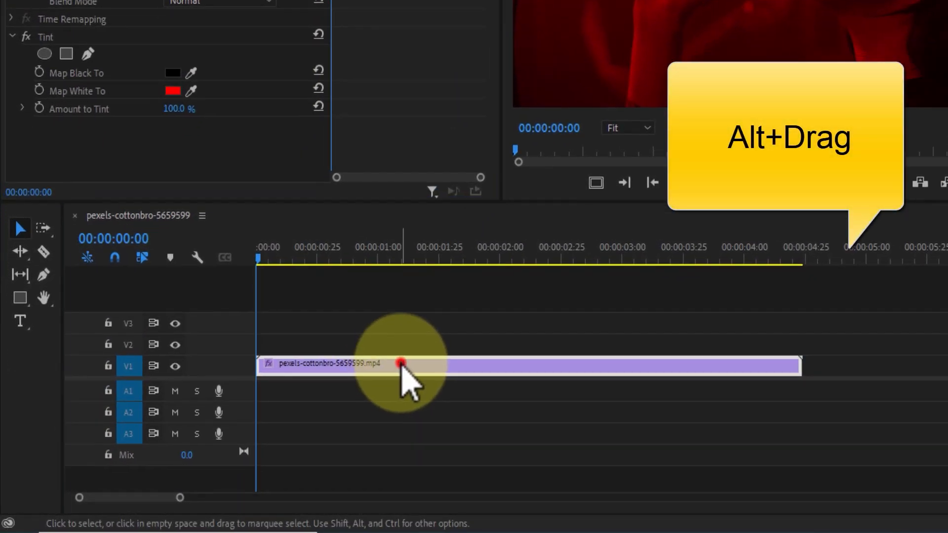
- Duplicate the red-tinted clip onto track V2 directly above the original and disable the Tint effect on the copy
drag(401, 364, 404, 350)
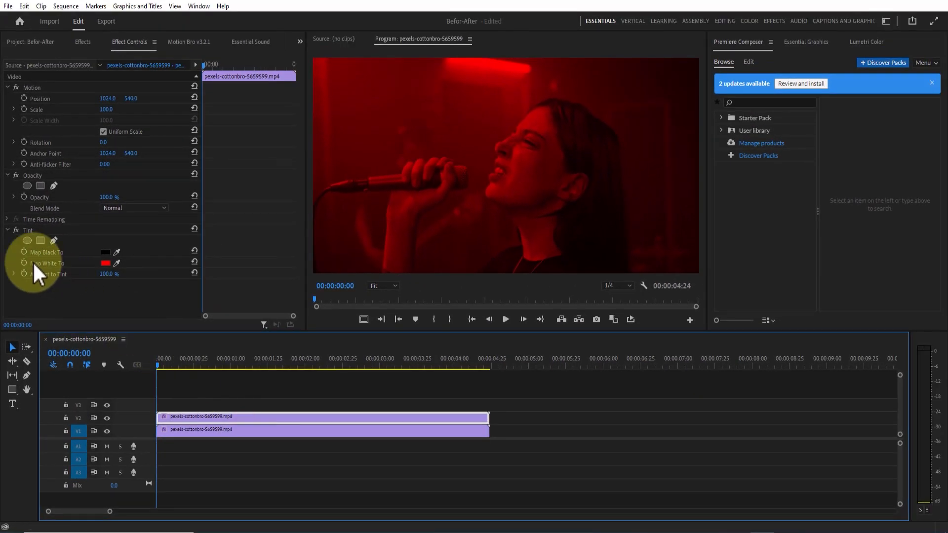
click(16, 210)
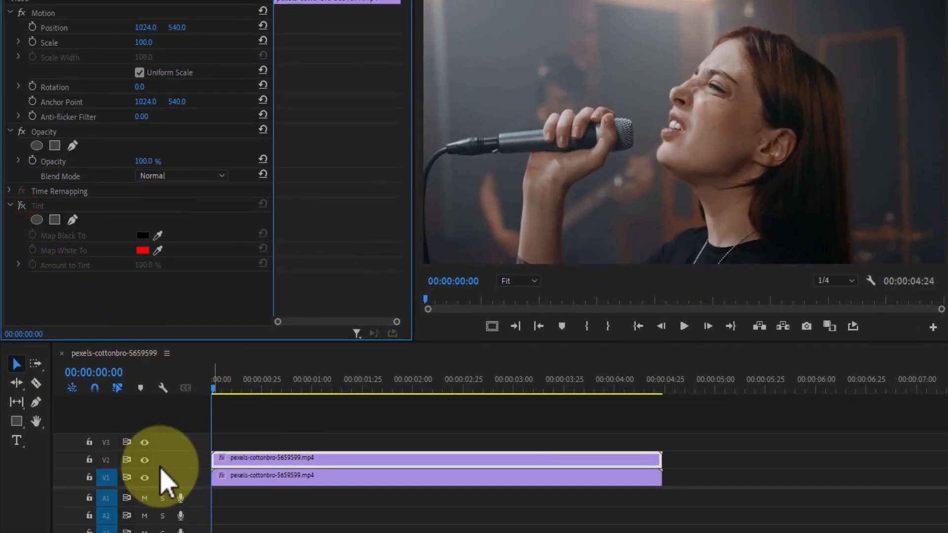
- Toggle the visibility of track V2 repeatedly to compare the original-color clip with the red-tinted clip beneath it
click(146, 461)
click(146, 461)
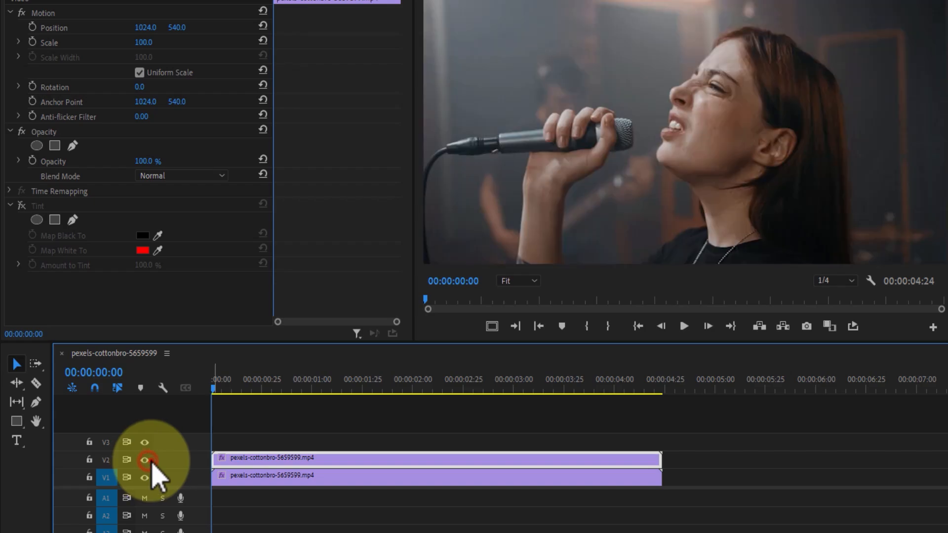
click(147, 461)
click(150, 461)
click(146, 461)
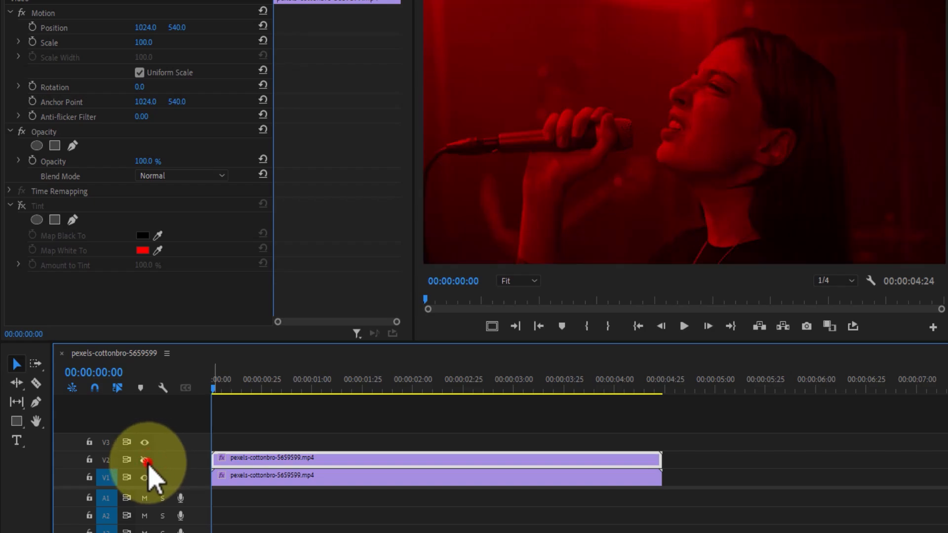
click(146, 461)
click(146, 461)
click(146, 461)
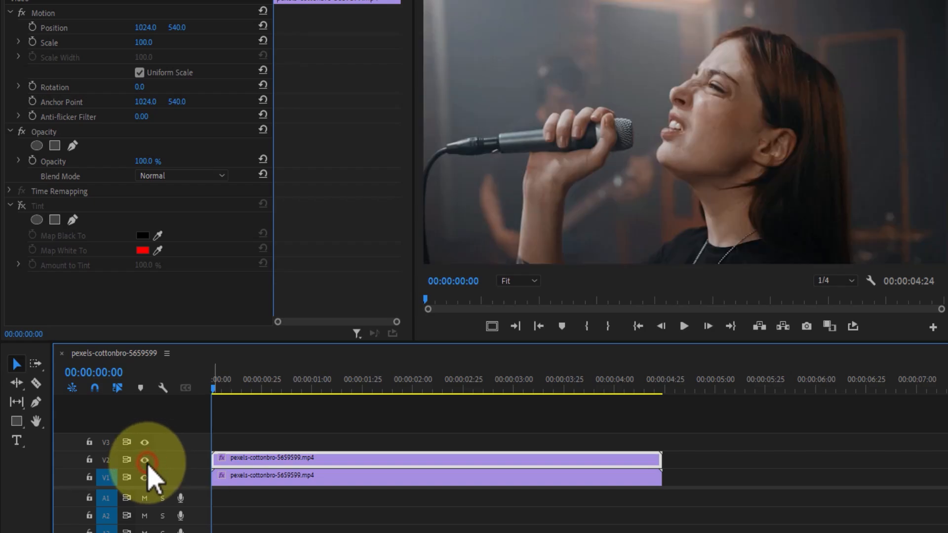
click(146, 461)
click(146, 461)
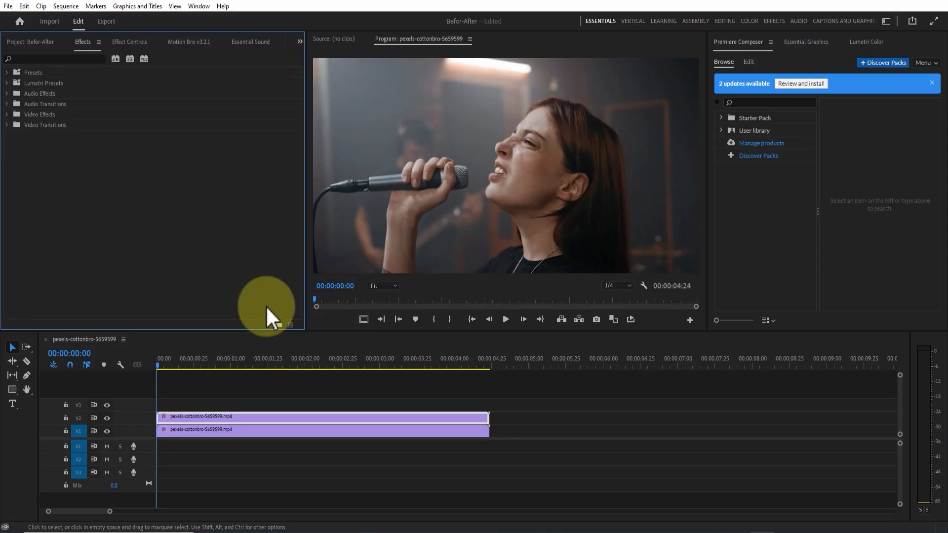
- Apply the Iris Box transition to the start of the V2 clip and move the playhead to 00:00:00:28
click(10, 124)
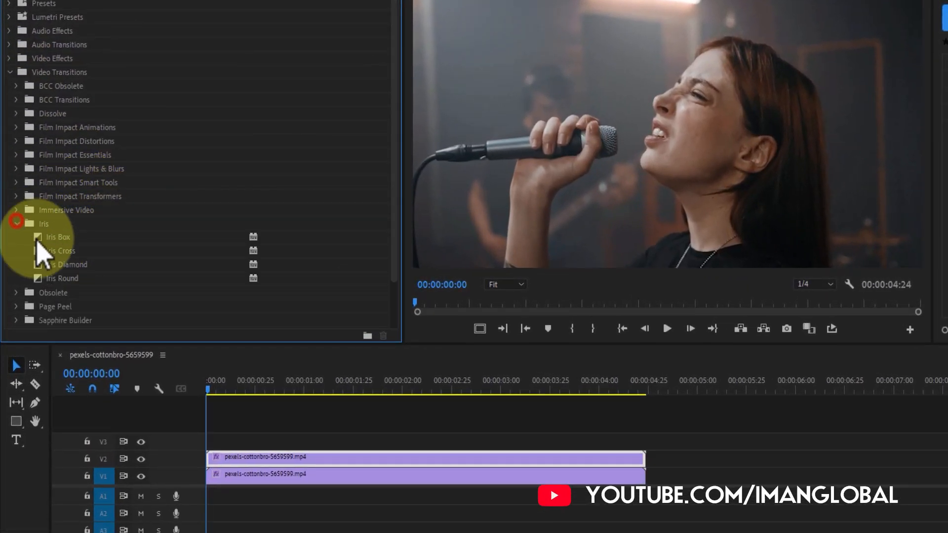
click(58, 237)
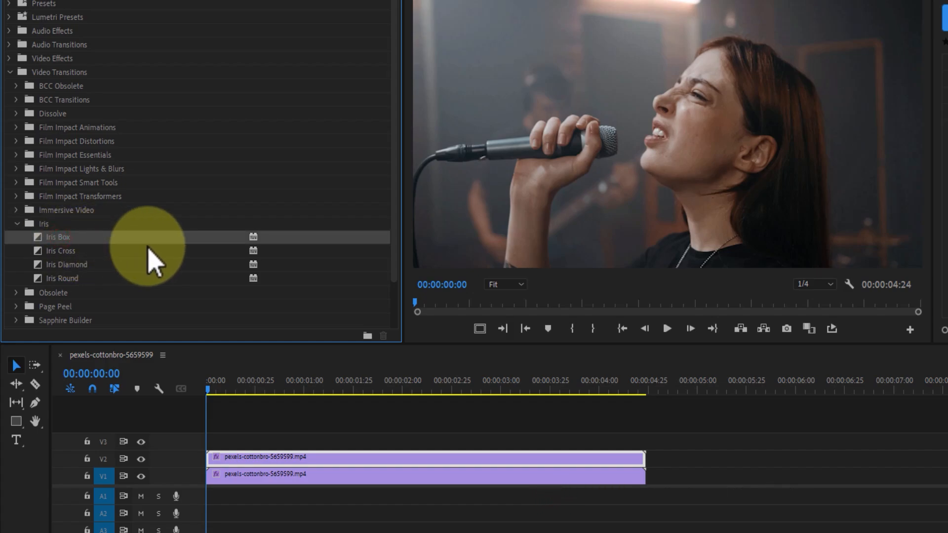
drag(36, 237, 212, 465)
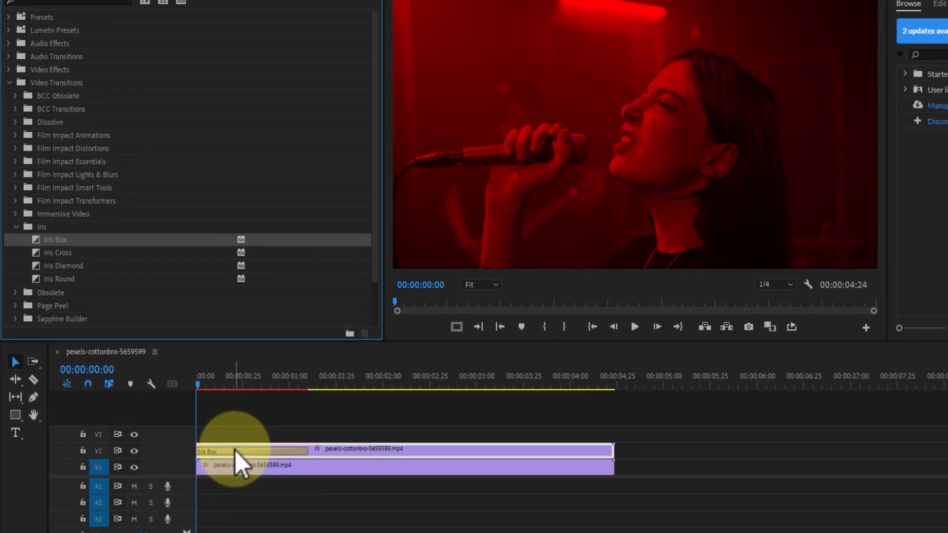
click(214, 381)
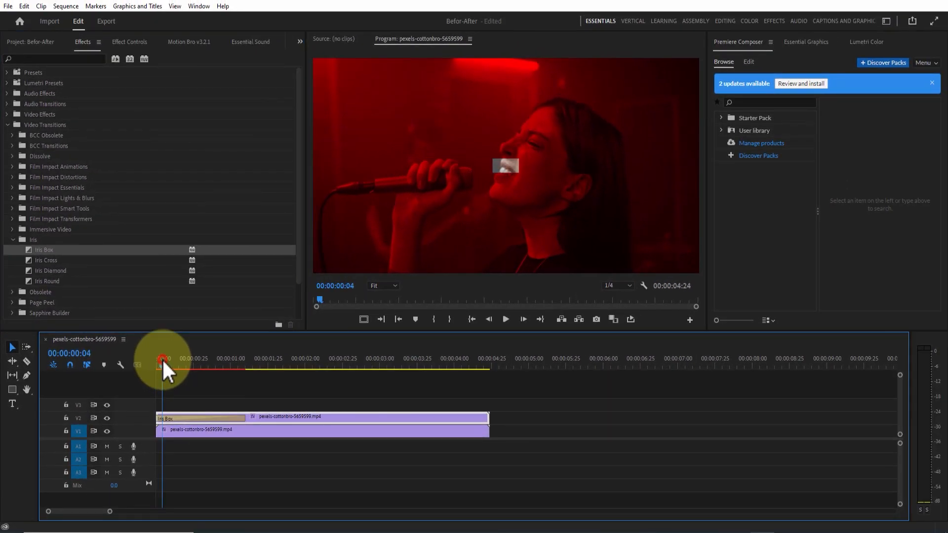
drag(163, 360, 198, 368)
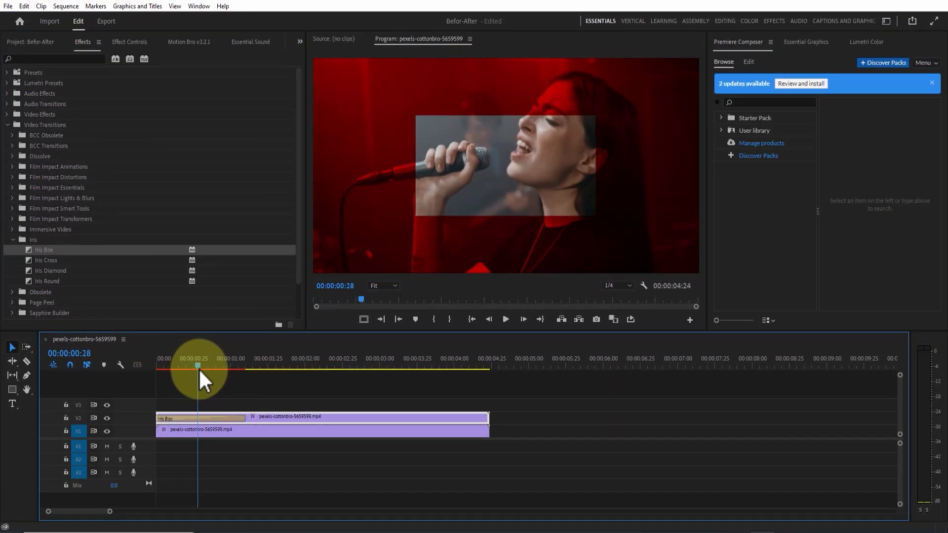
- Give the Iris Box transition a white border with a width of 10 and scrub through it to preview the reveal
click(205, 419)
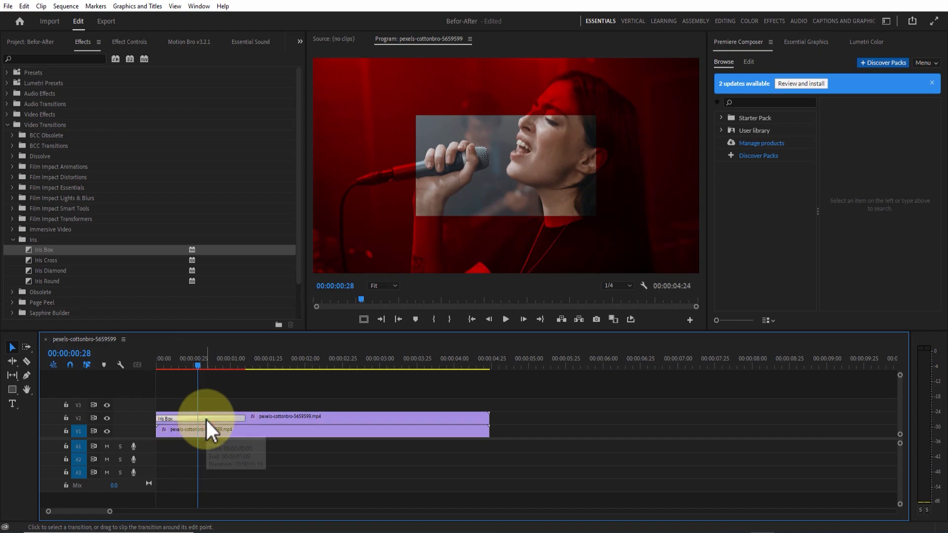
click(126, 42)
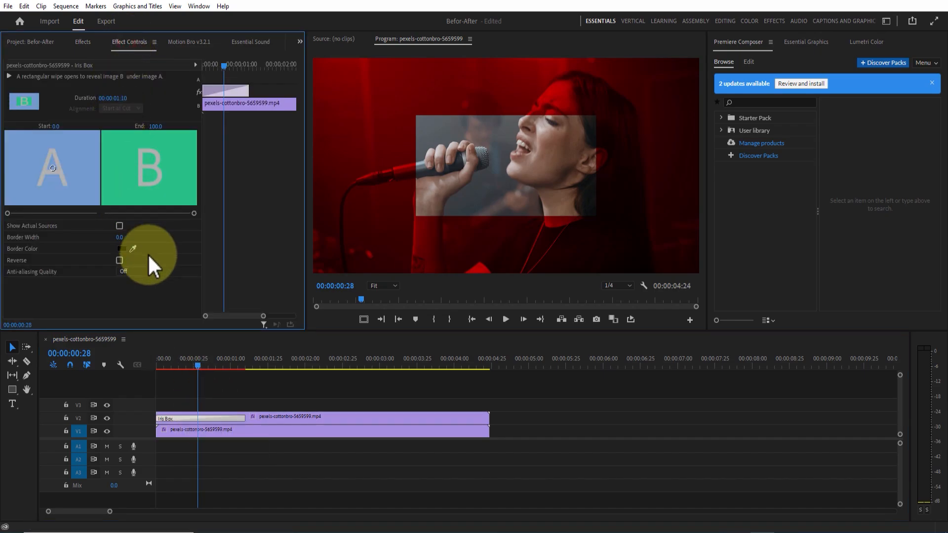
click(122, 249)
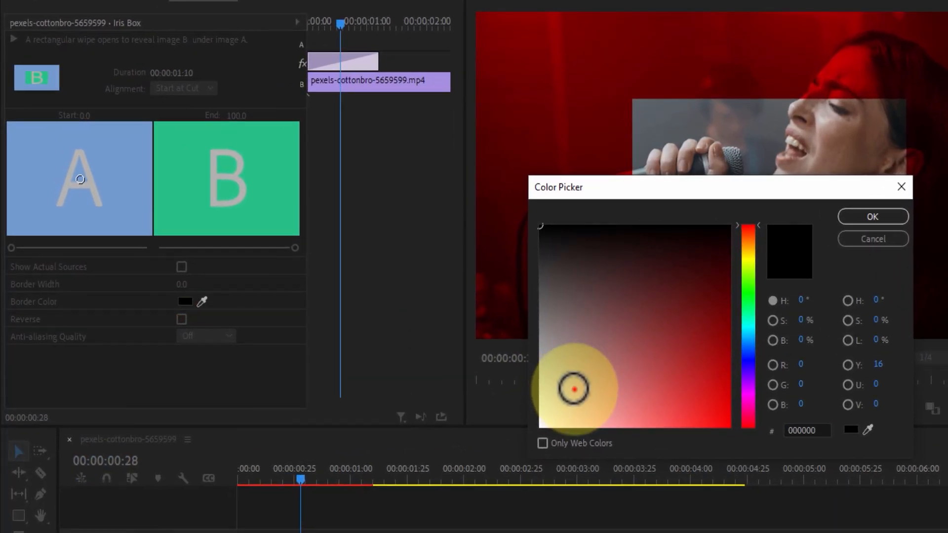
drag(378, 306, 339, 339)
click(871, 218)
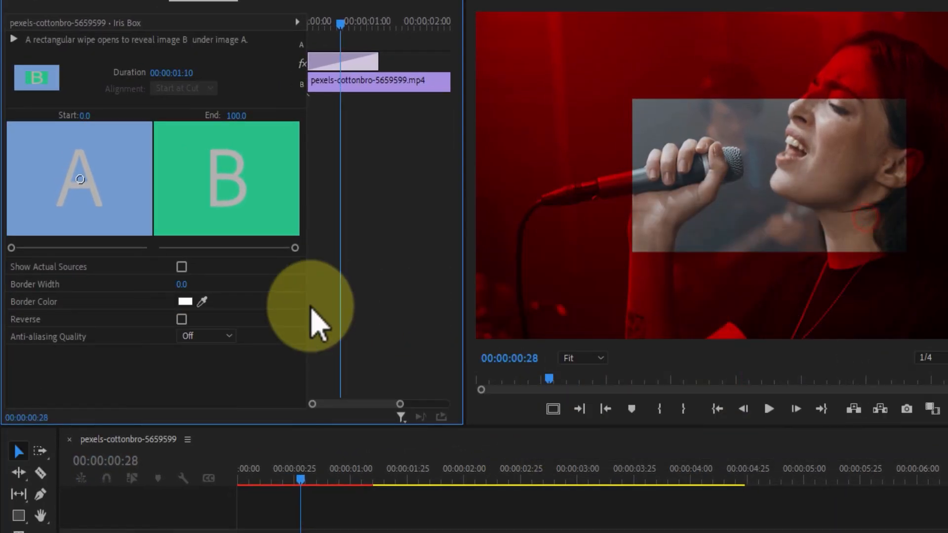
click(182, 285)
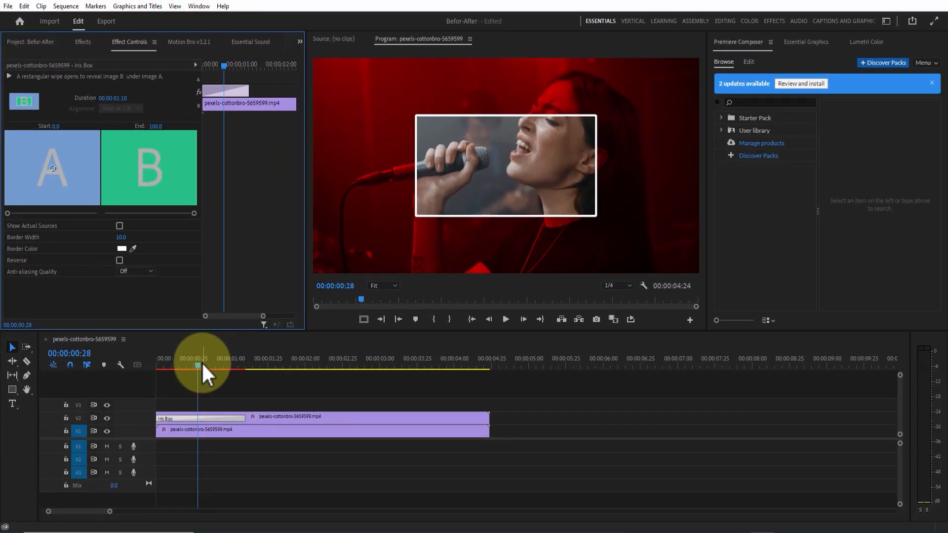
drag(305, 478, 272, 479)
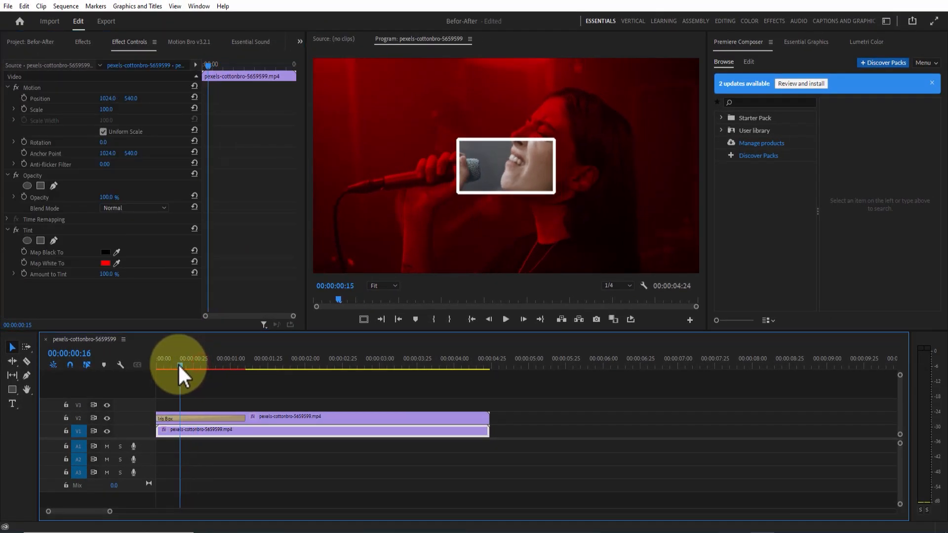
drag(179, 367, 202, 369)
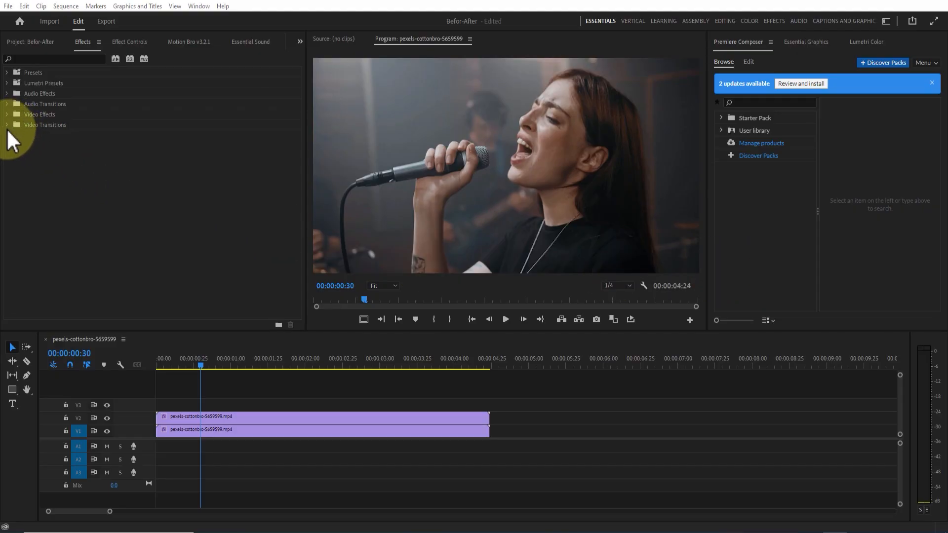
- Apply the Iris Round transition to the start of the V2 clip and move the playhead to 00:00:00:28
click(7, 126)
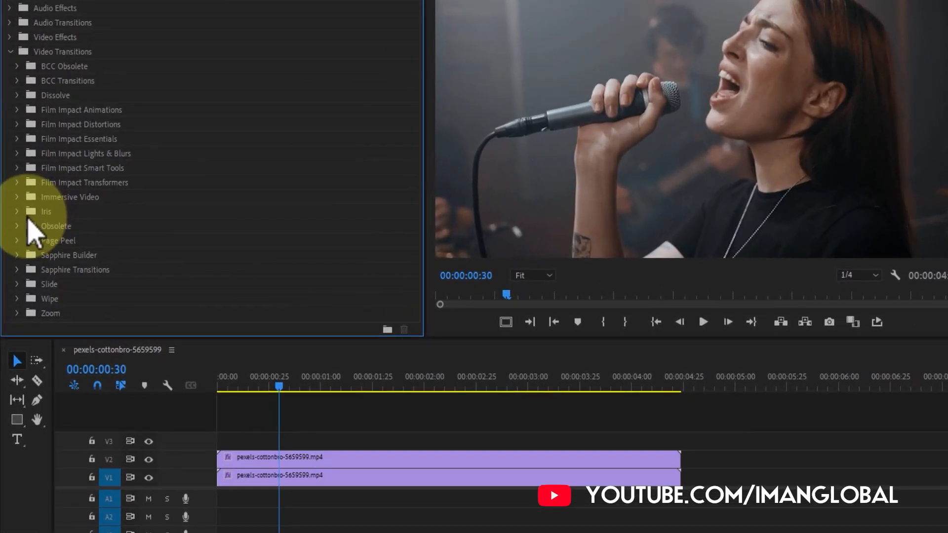
click(12, 239)
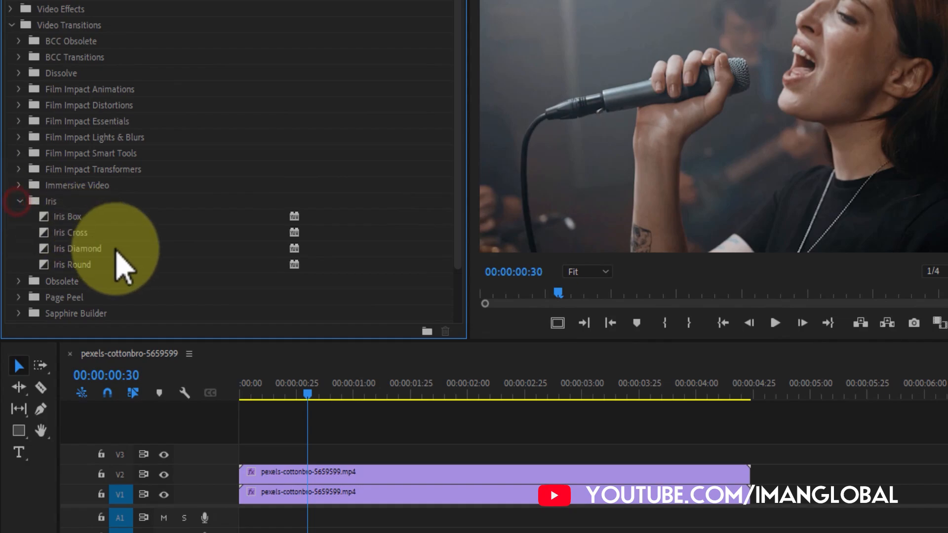
click(69, 265)
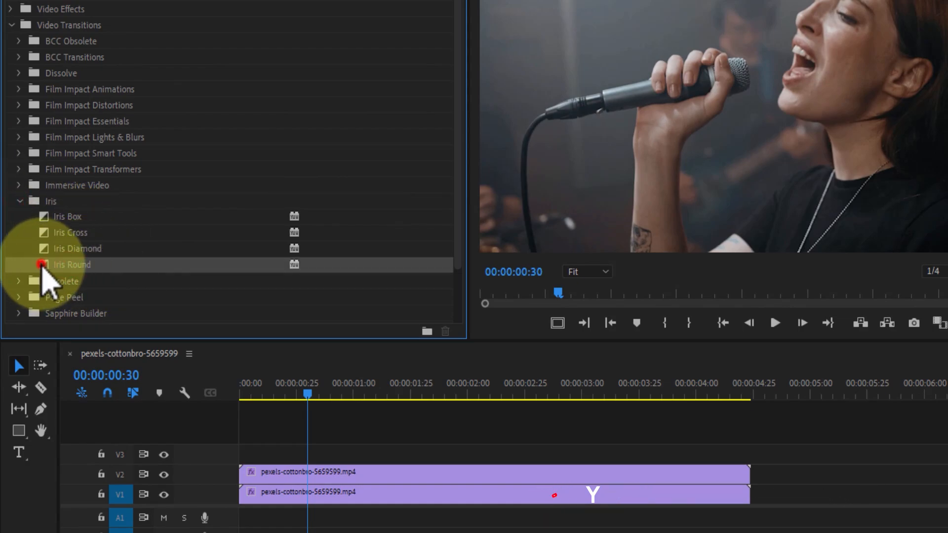
drag(42, 266, 244, 470)
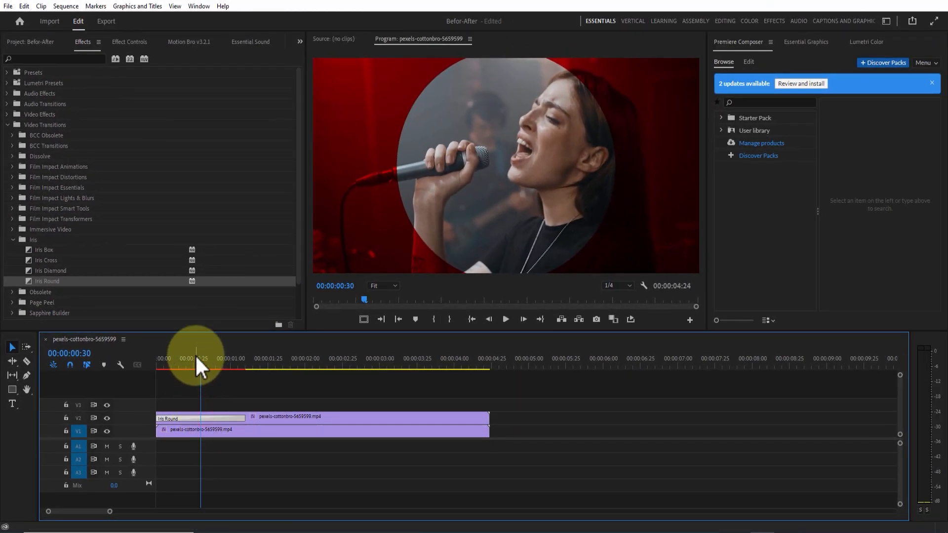
mouse_move(203, 366)
mouse_down()
mouse_move(223, 367)
mouse_move(174, 367)
mouse_move(195, 366)
mouse_up()
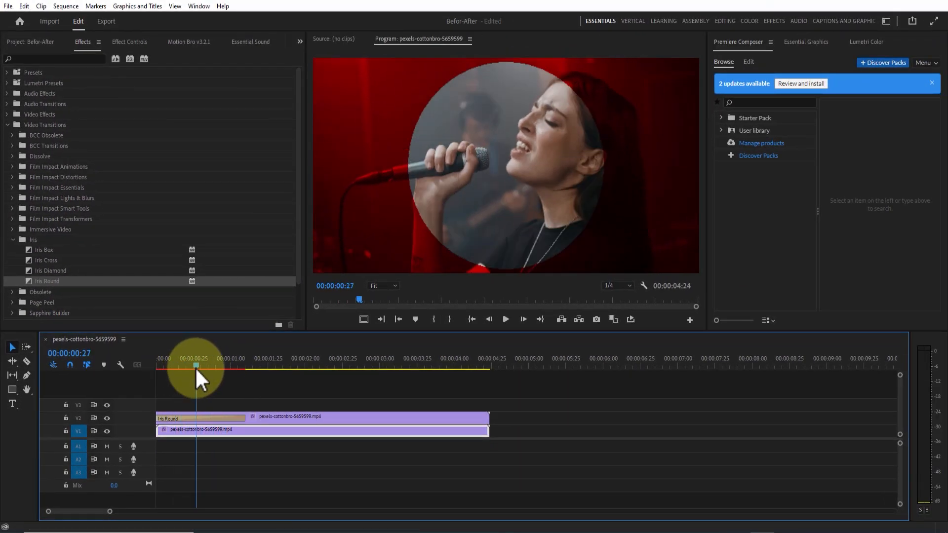
- Give the Iris Round transition a white border with a width of 10 and scrub through it to preview the circular reveal
click(212, 418)
click(132, 41)
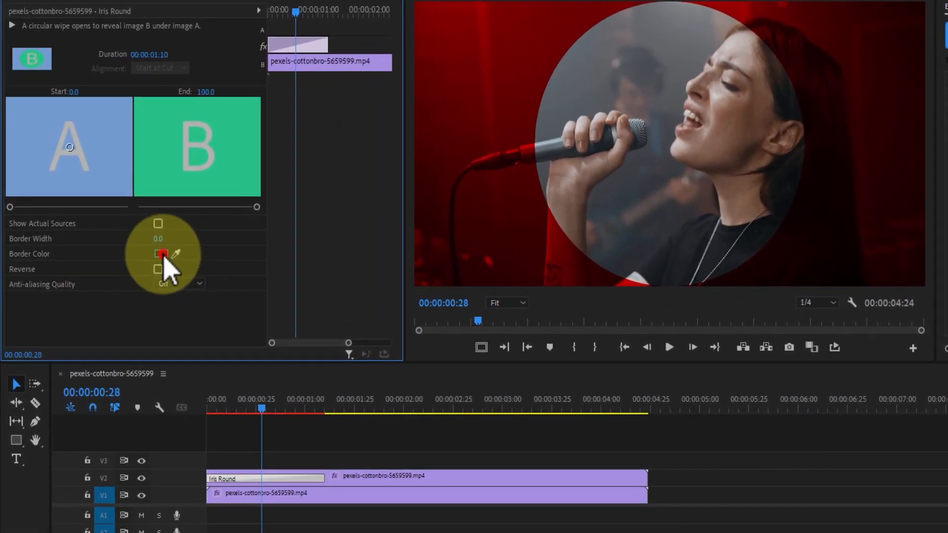
click(161, 253)
click(469, 361)
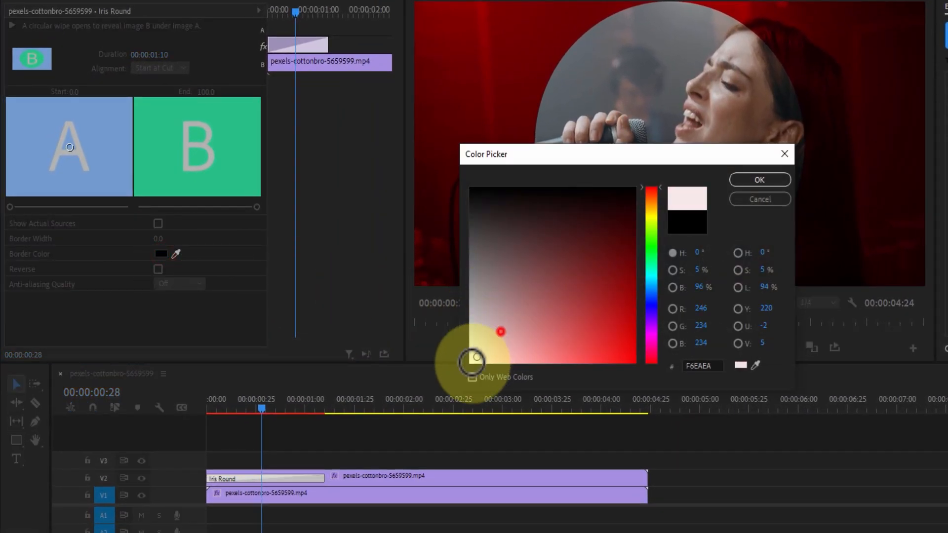
click(761, 182)
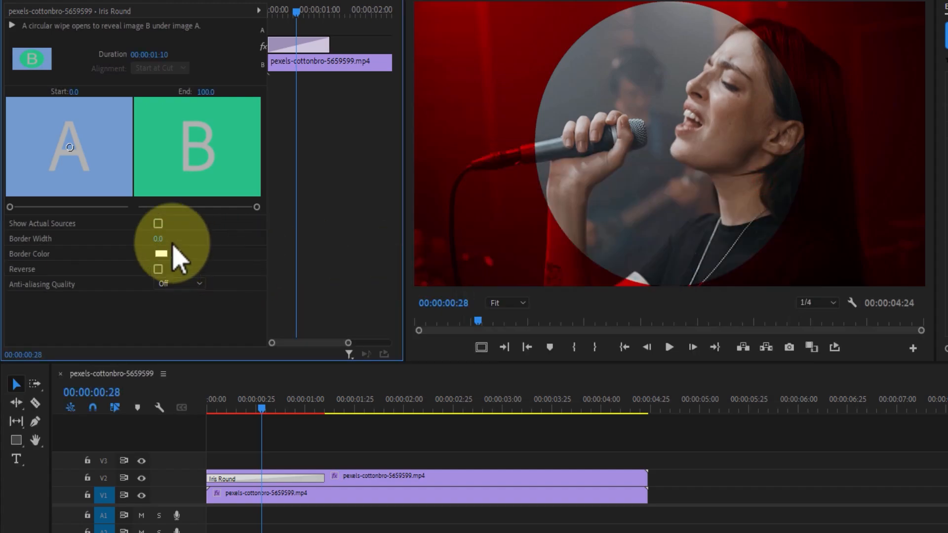
click(163, 239)
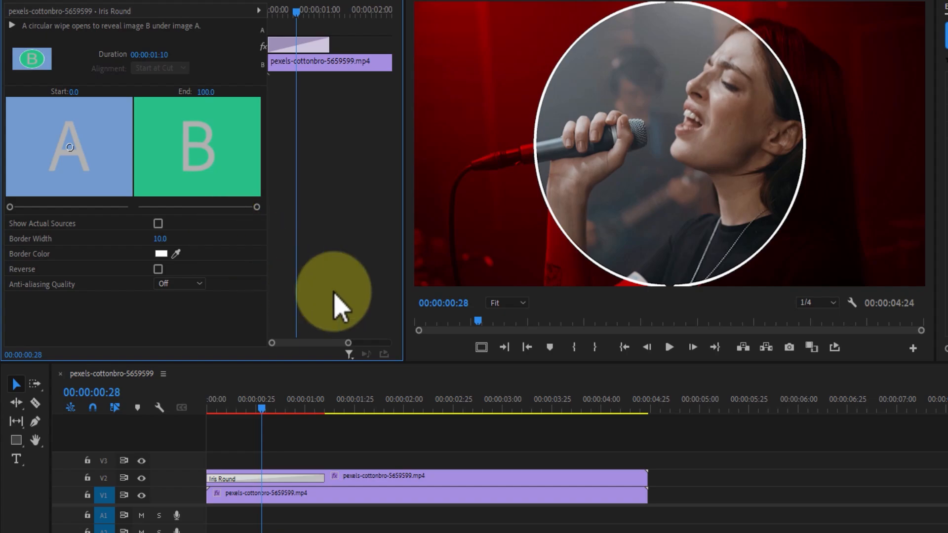
drag(262, 408, 225, 364)
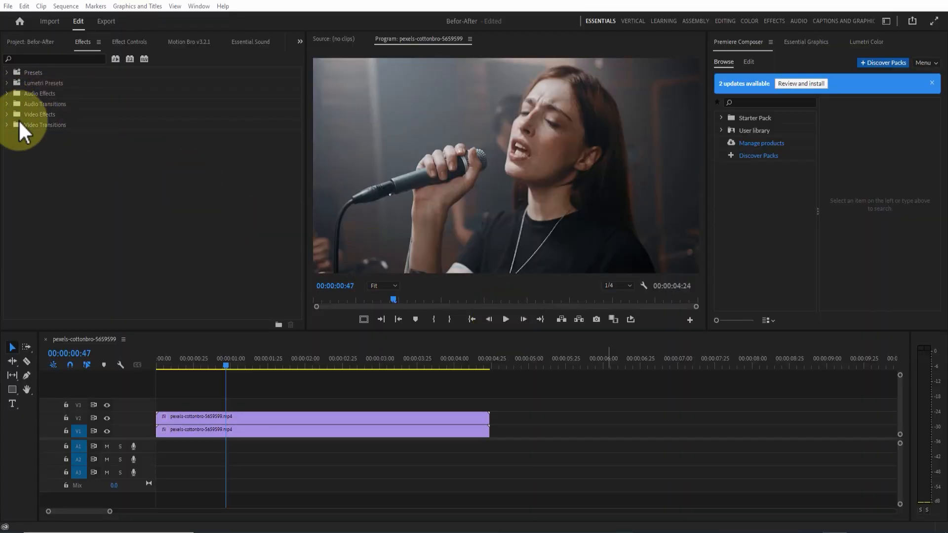
- Apply the Clock Wipe transition to the start of the V2 clip and move the playhead to 00:00:00:12
click(7, 125)
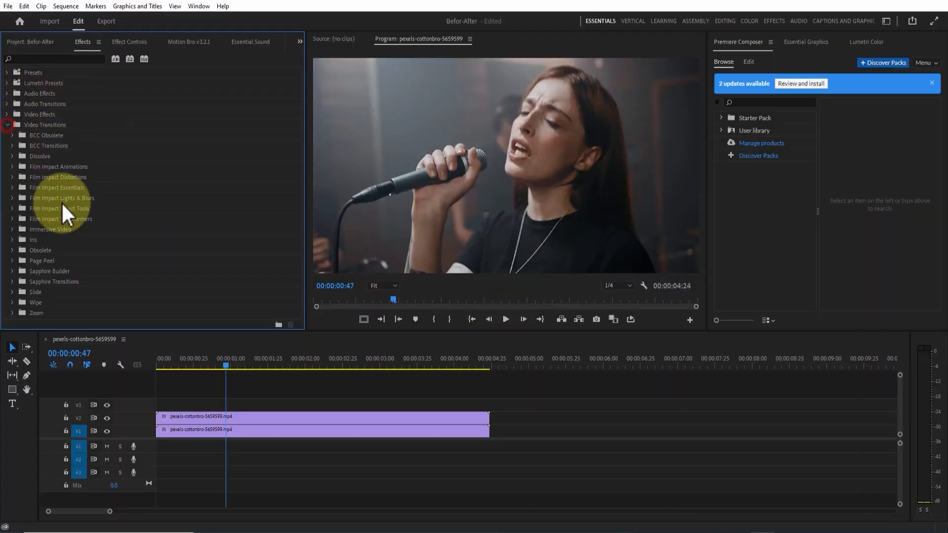
click(13, 302)
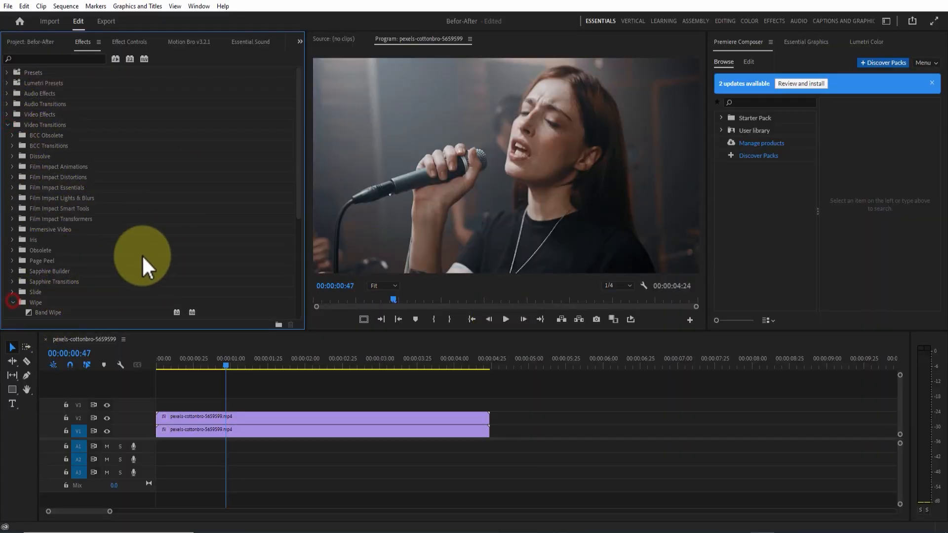
scroll(197, 212, down, 2)
drag(300, 157, 300, 226)
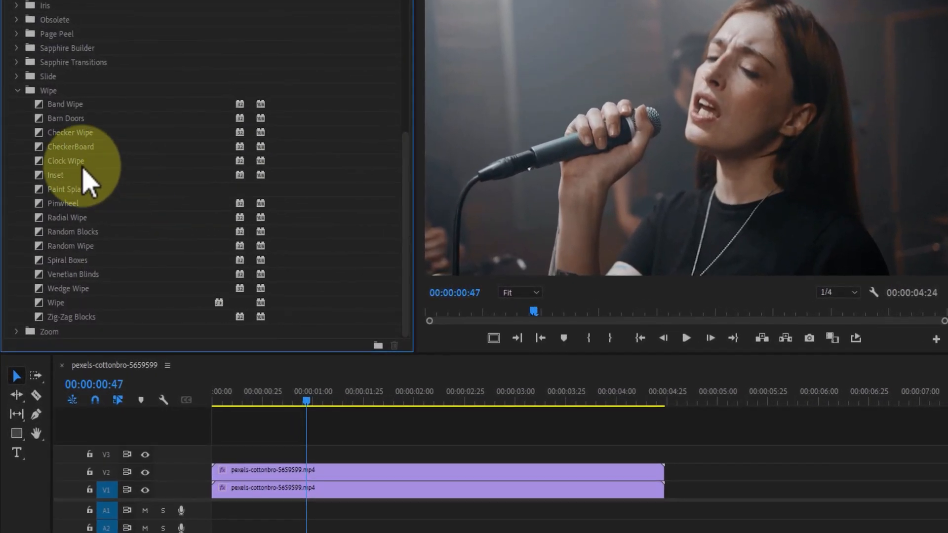
click(58, 171)
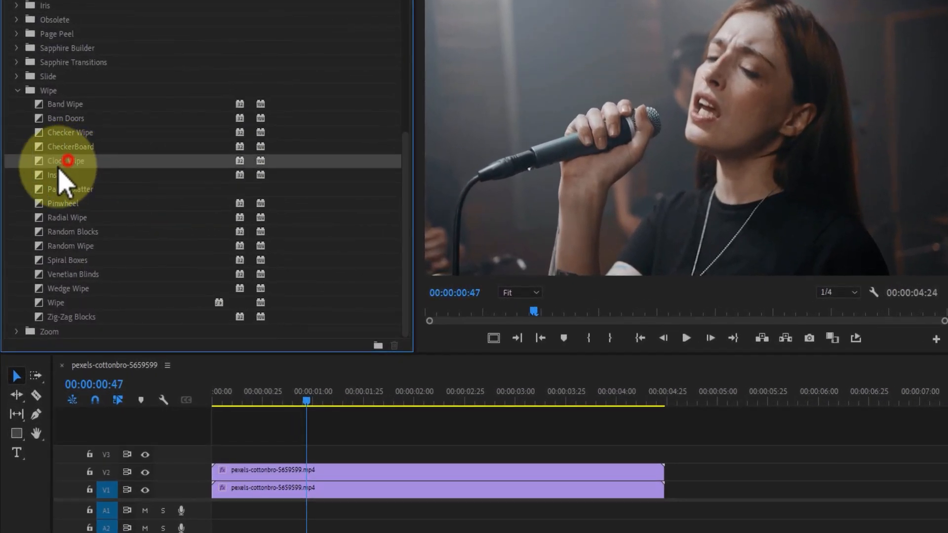
drag(42, 173, 217, 470)
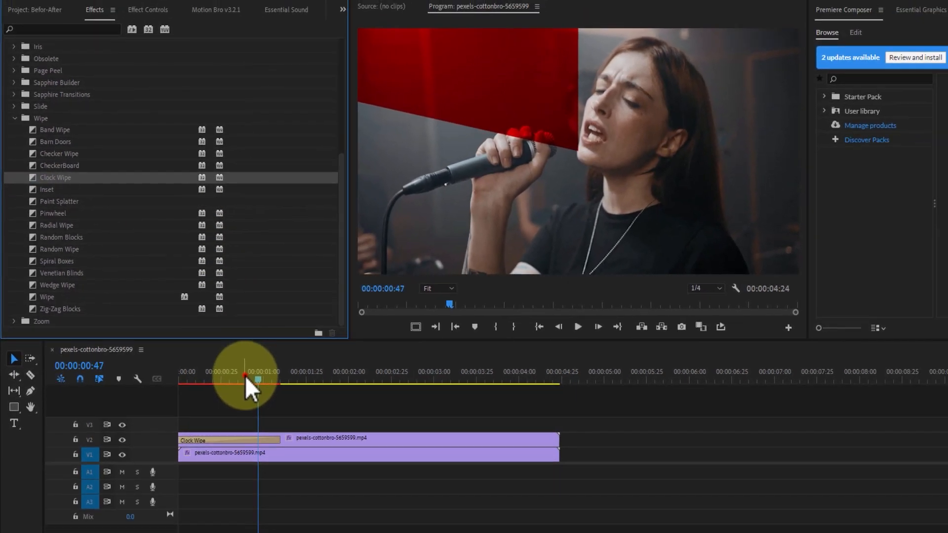
drag(244, 376, 176, 372)
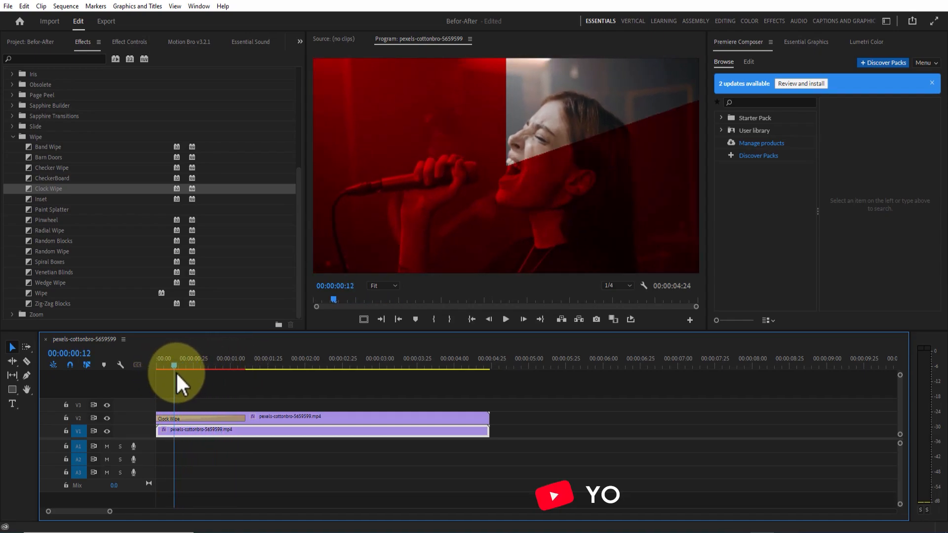
- Give the Clock Wipe transition a white border with a width of 10 and scrub through it to preview the sweep
click(206, 416)
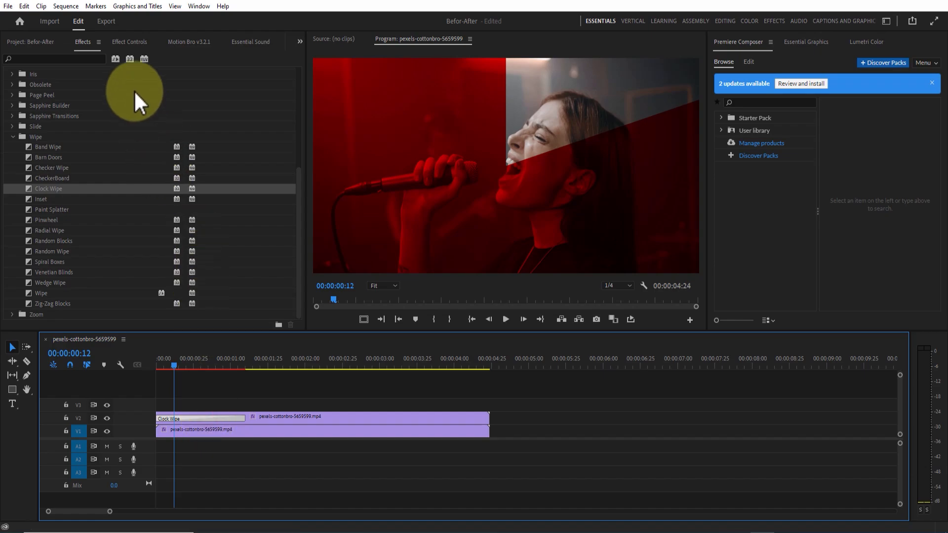
click(130, 42)
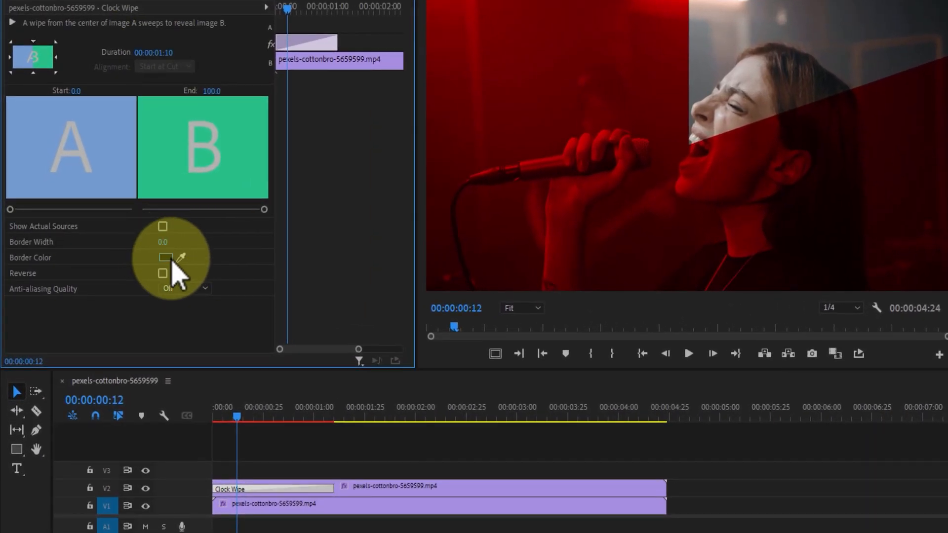
click(166, 257)
drag(508, 319, 455, 393)
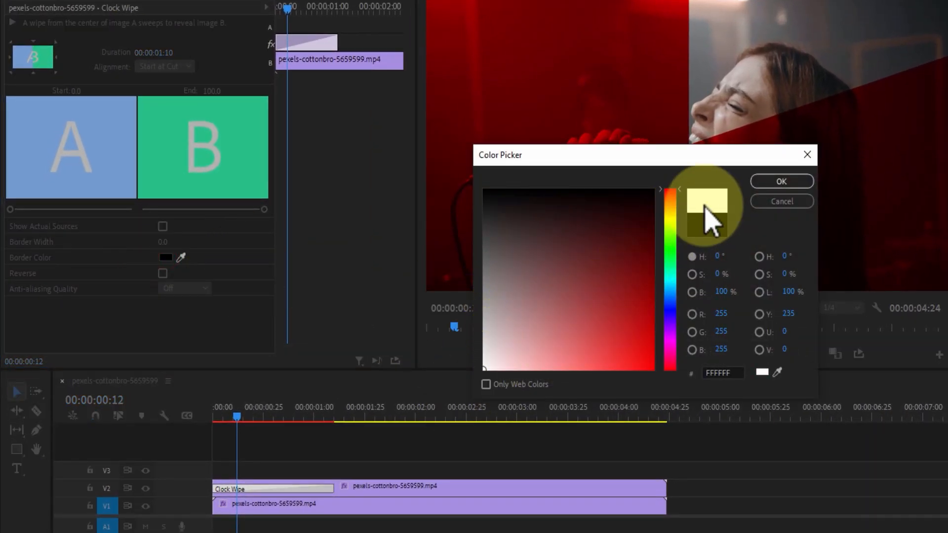
click(769, 181)
click(164, 242)
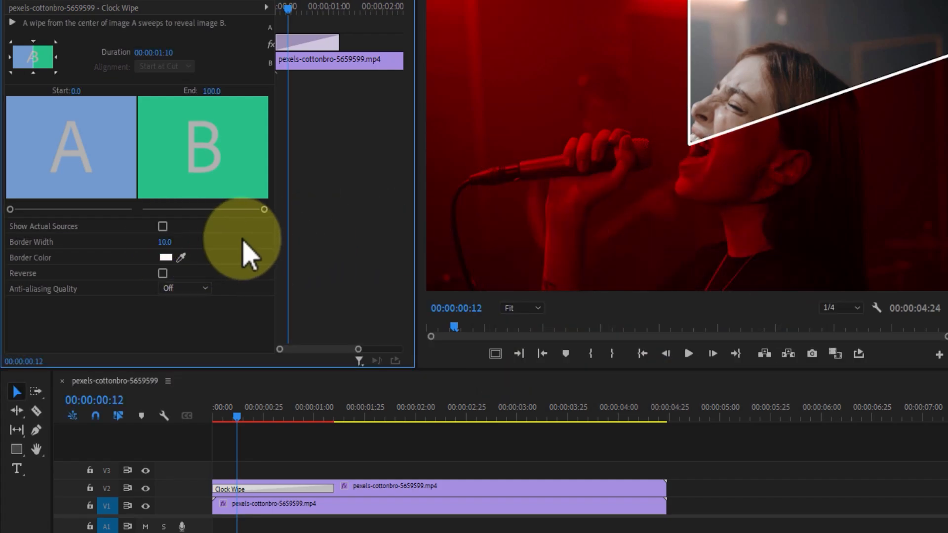
mouse_move(235, 418)
mouse_down()
mouse_move(212, 418)
mouse_move(226, 418)
mouse_up()
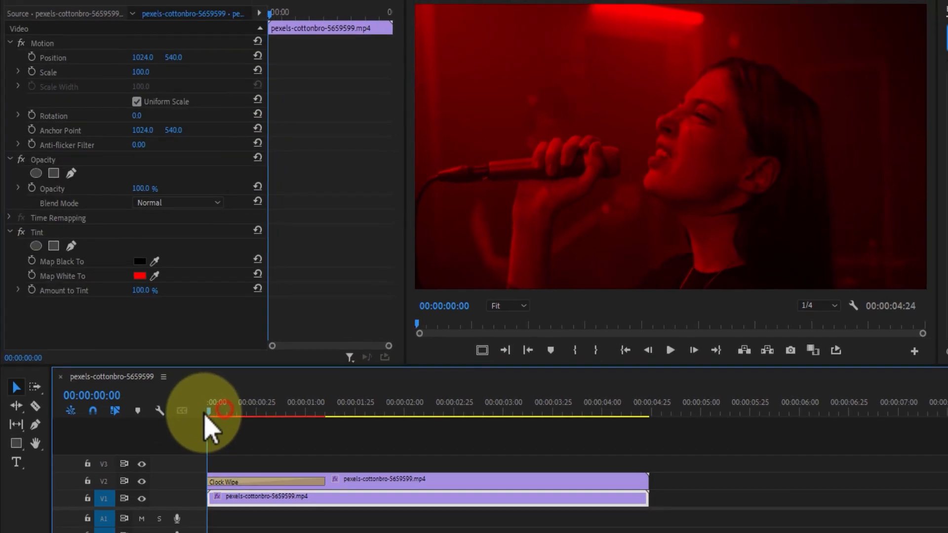
mouse_move(191, 387)
mouse_down()
mouse_move(280, 388)
mouse_move(218, 370)
mouse_move(166, 370)
mouse_move(236, 381)
mouse_move(165, 381)
mouse_move(231, 381)
mouse_up()
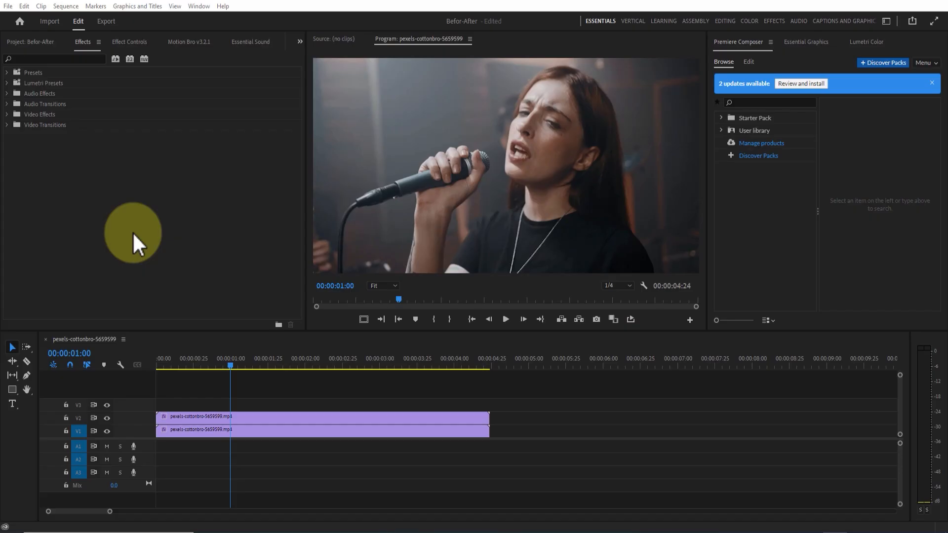
- Apply the Paint Splatter transition to the start of the V2 clip and scrub through it, leaving the playhead at 00:00:00:30
click(7, 123)
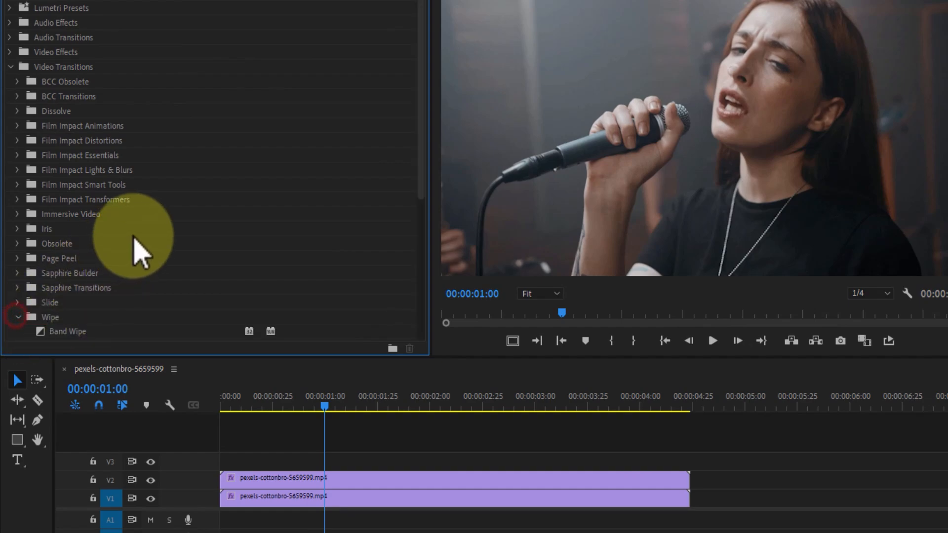
drag(422, 64, 431, 241)
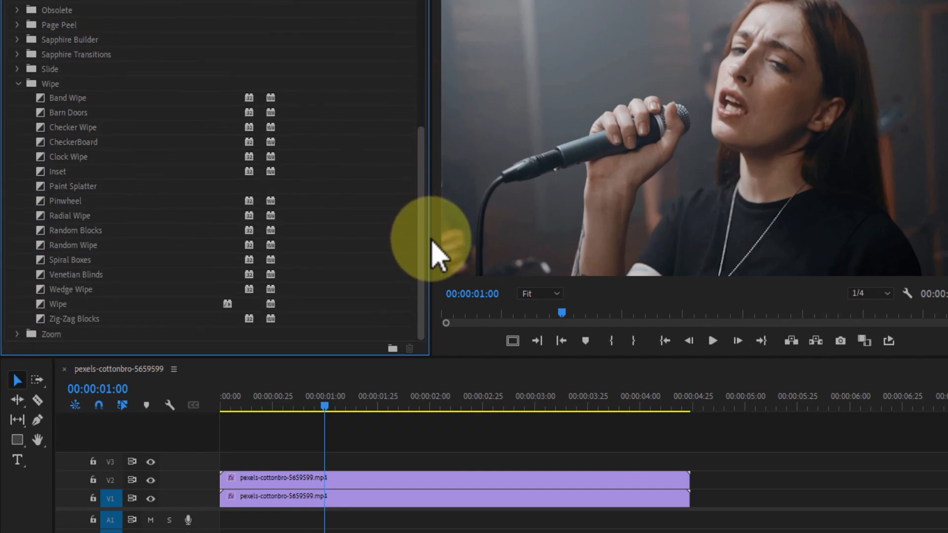
click(79, 186)
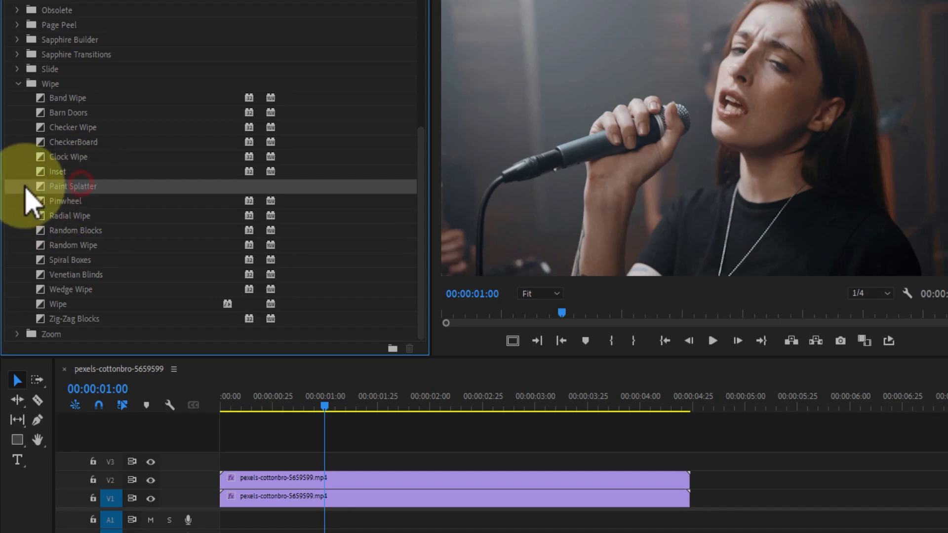
mouse_move(41, 188)
mouse_down()
mouse_move(211, 269)
mouse_move(267, 477)
mouse_move(220, 482)
mouse_move(259, 469)
mouse_up()
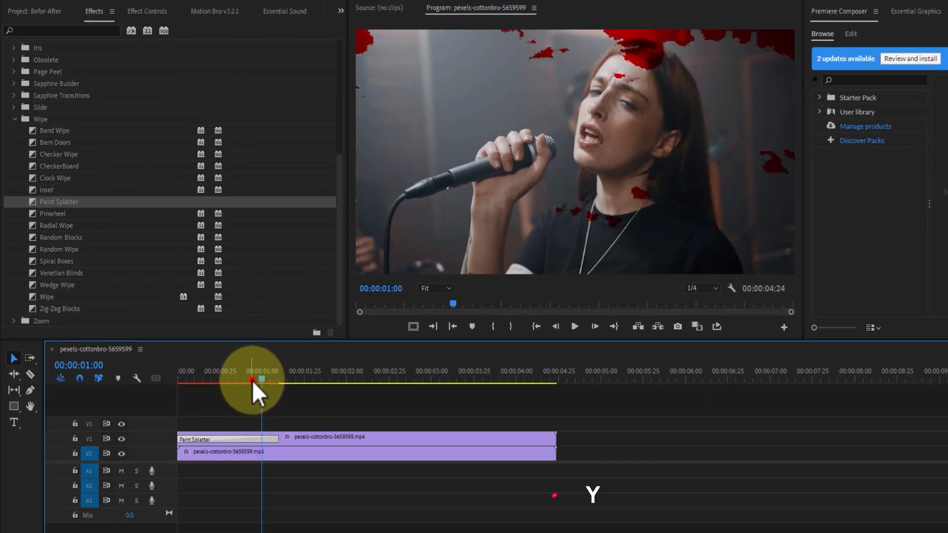
drag(311, 405, 232, 406)
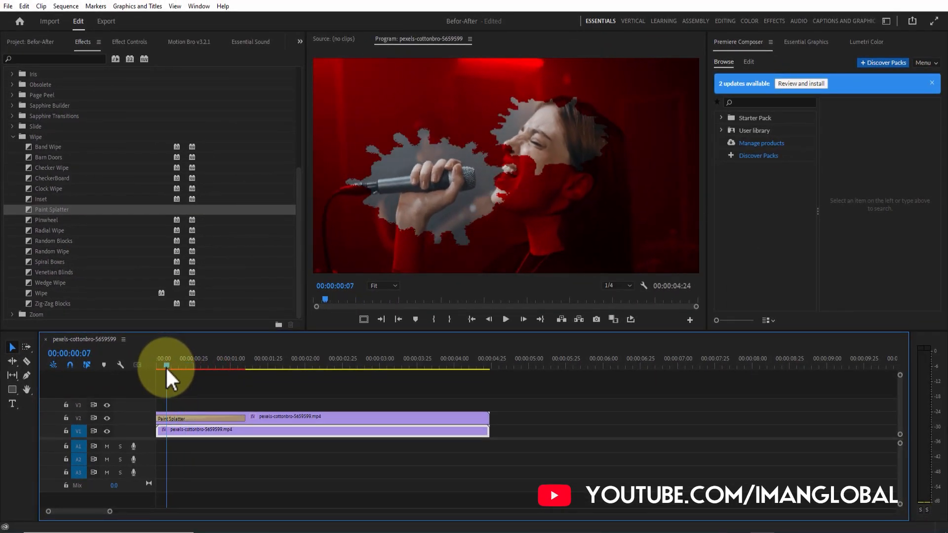
drag(166, 370, 204, 375)
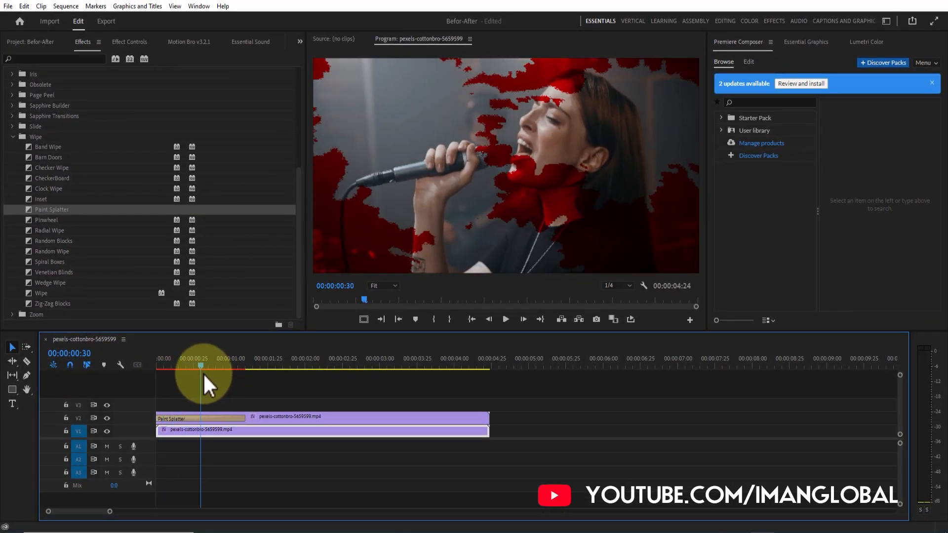
- Give the Paint Splatter transition a white border with a width of 10 and scrub through it to preview the splatter reveal
click(217, 417)
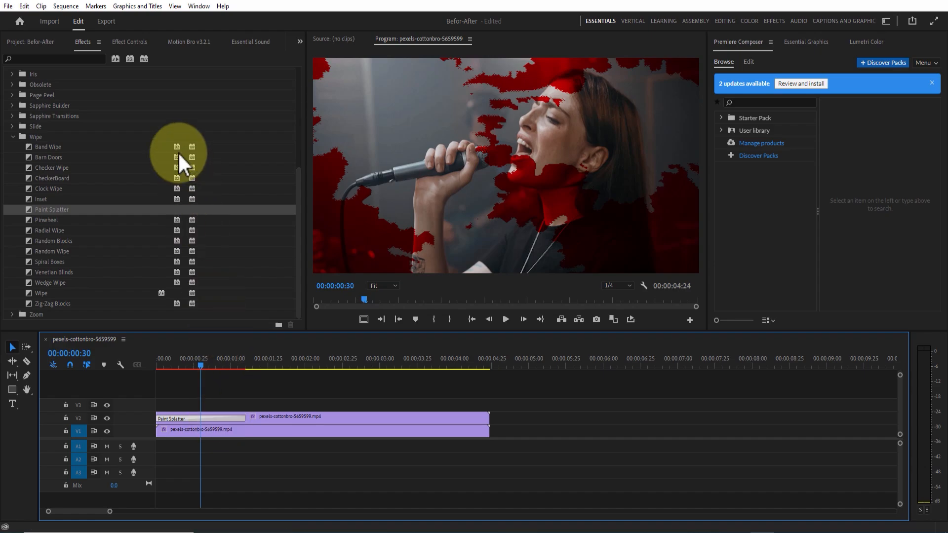
click(133, 43)
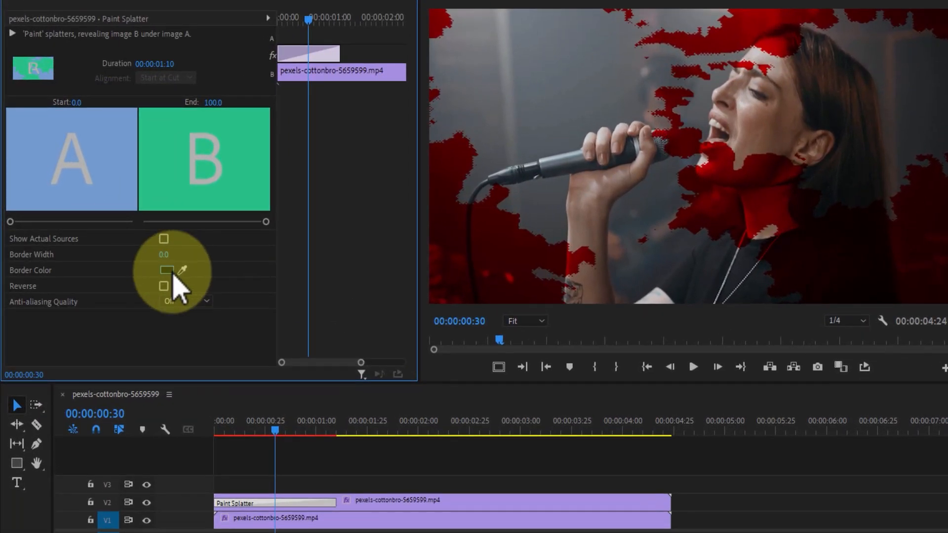
click(168, 272)
drag(513, 355, 483, 389)
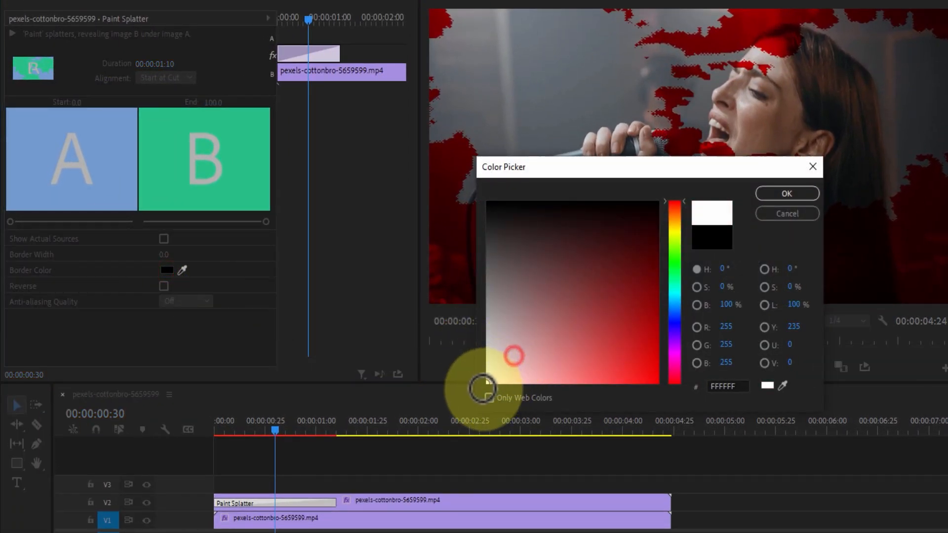
click(787, 194)
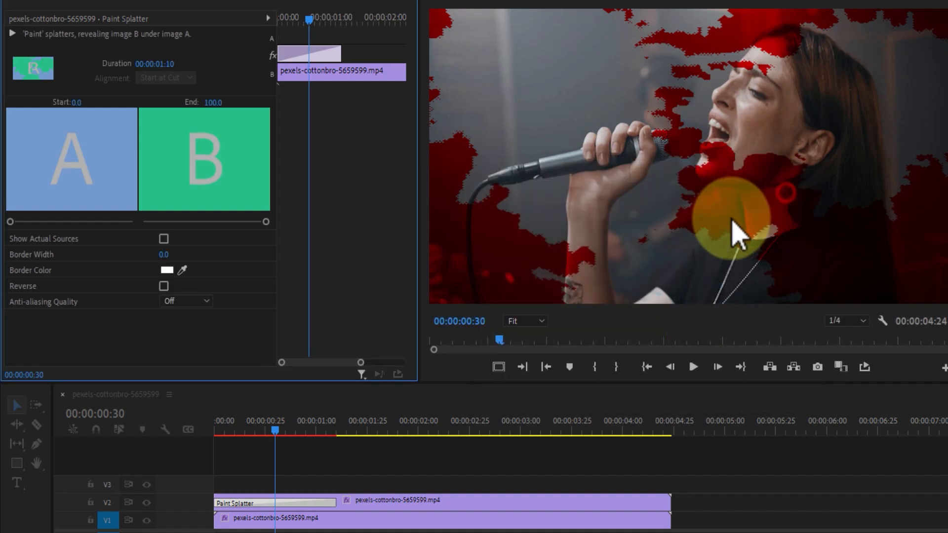
click(167, 255)
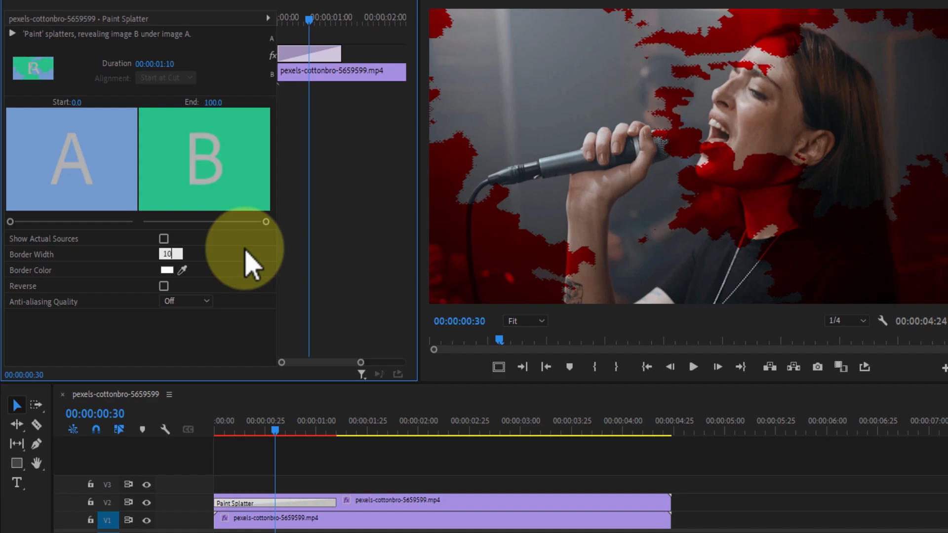
text(10)
key(Return)
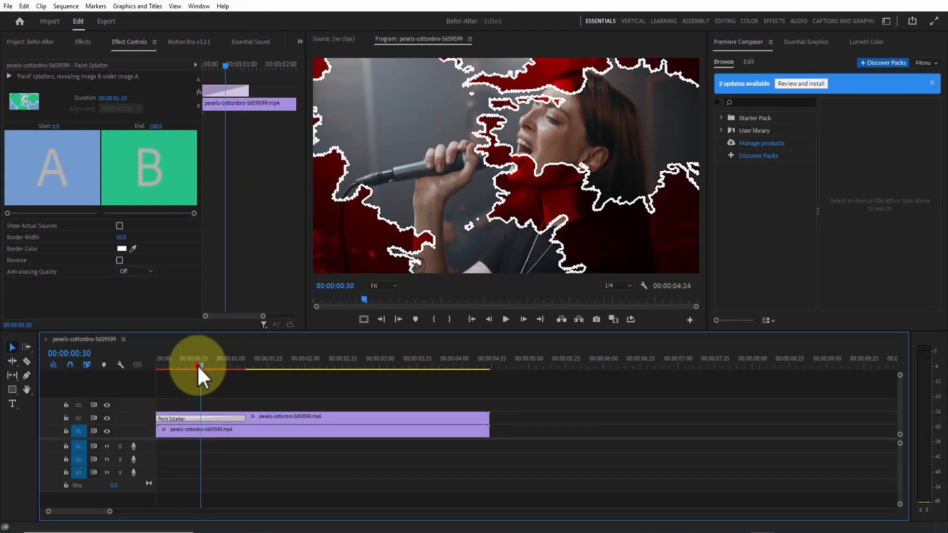
drag(197, 365, 144, 369)
drag(172, 373, 247, 387)
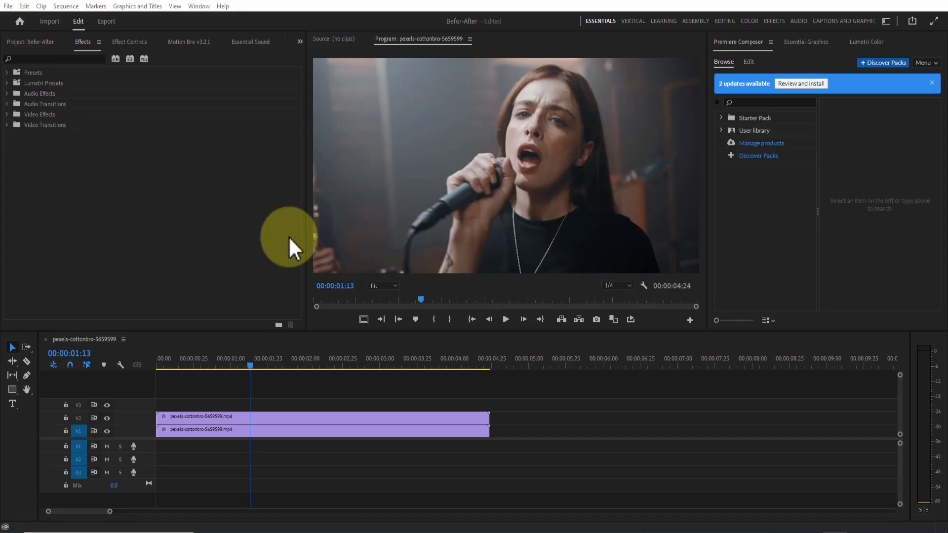
- Apply the Radial Wipe transition to the start of the V2 clip and move the playhead to 00:00:00:20
click(7, 125)
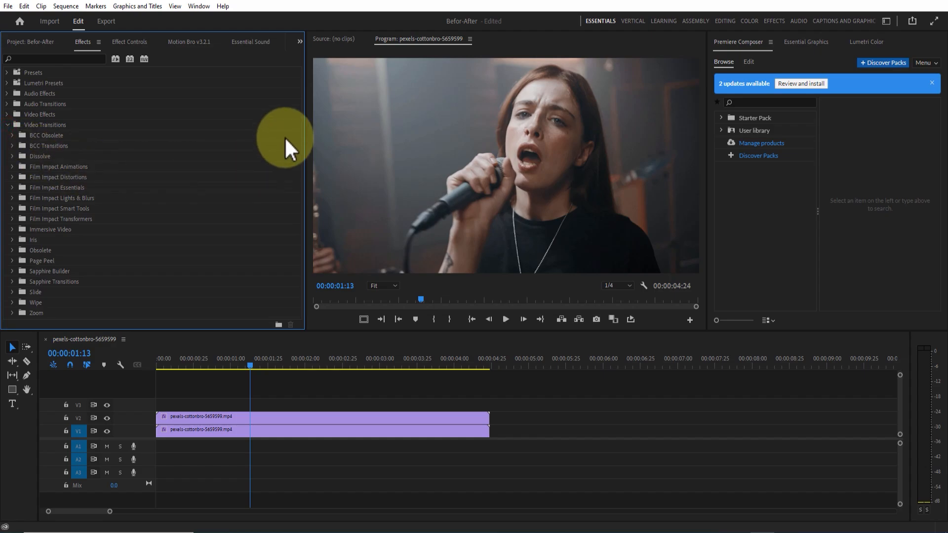
click(12, 303)
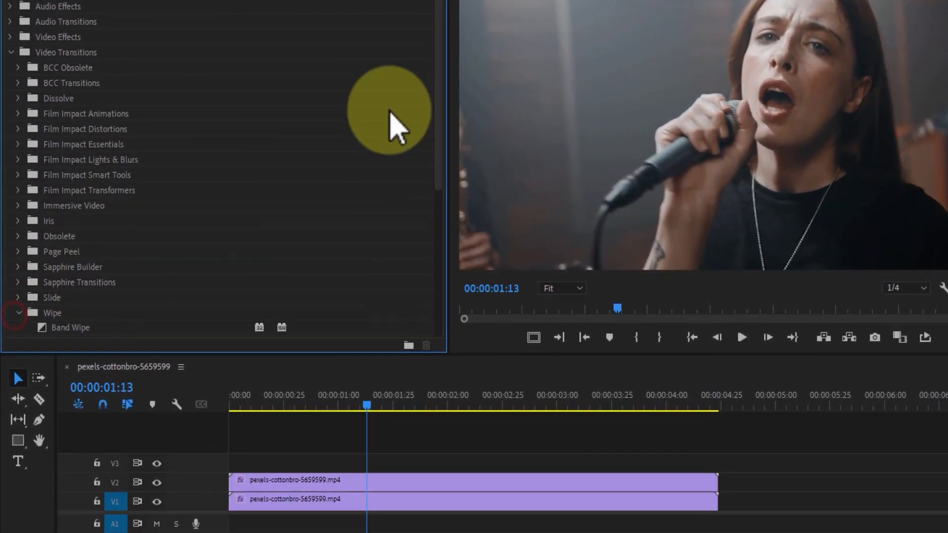
drag(299, 134, 296, 172)
drag(441, 122, 451, 267)
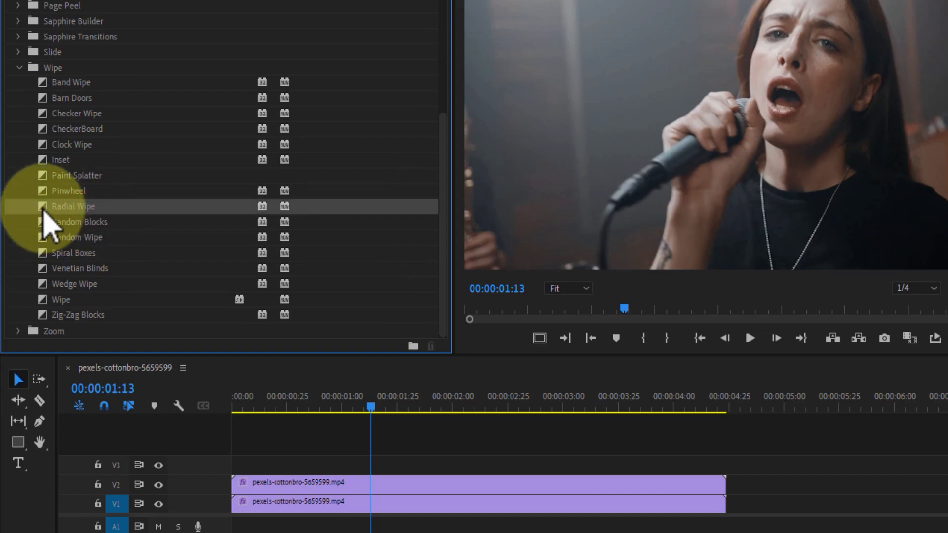
drag(259, 488, 233, 487)
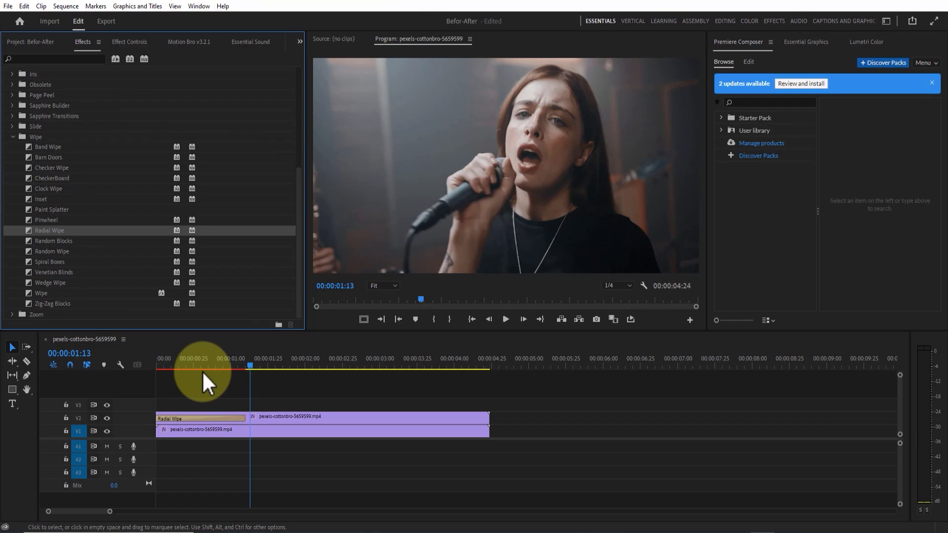
drag(208, 365, 186, 359)
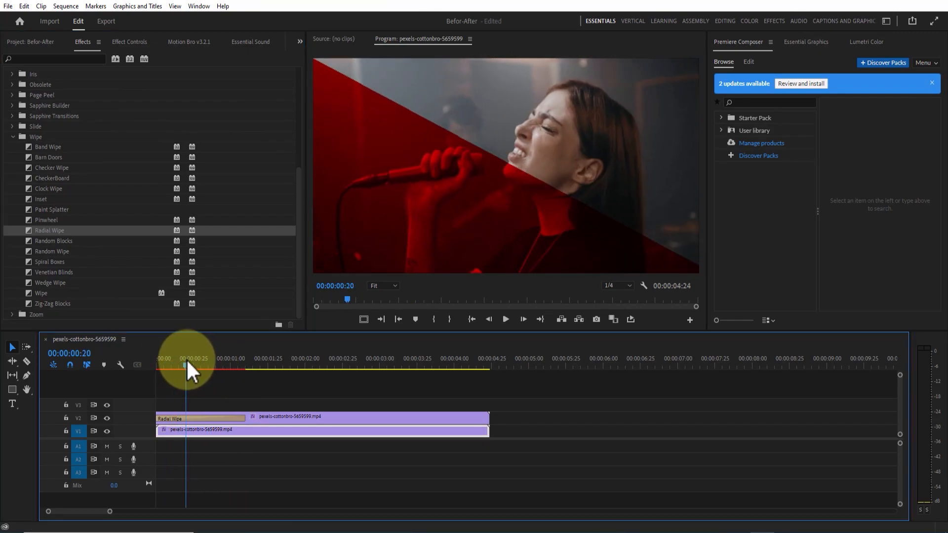
- Give the Radial Wipe transition a white border with a width of 10 and scrub through it to preview the diagonal reveal
click(197, 416)
click(127, 42)
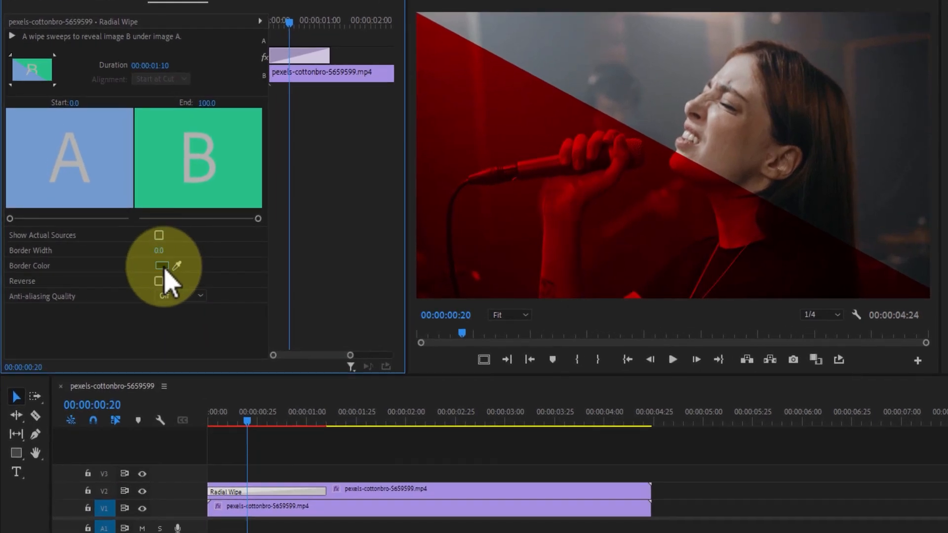
click(162, 266)
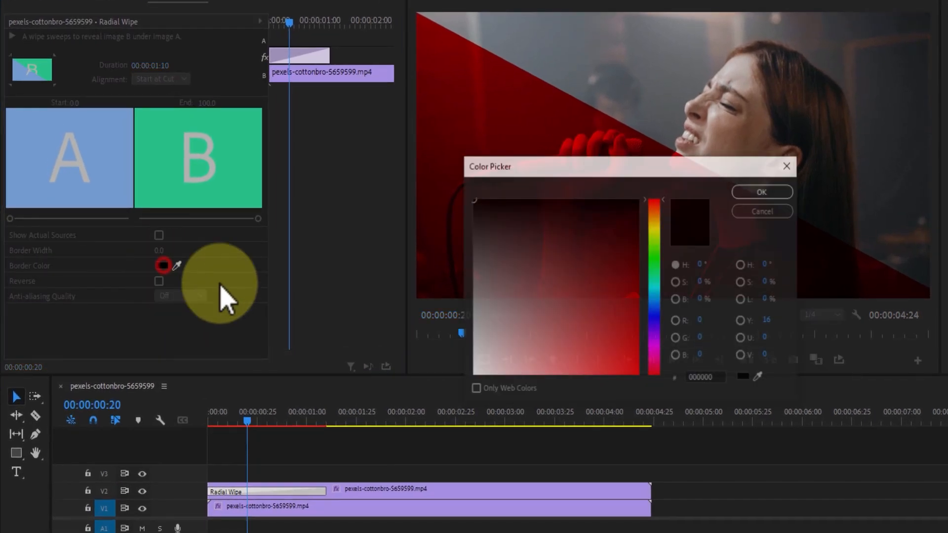
click(763, 192)
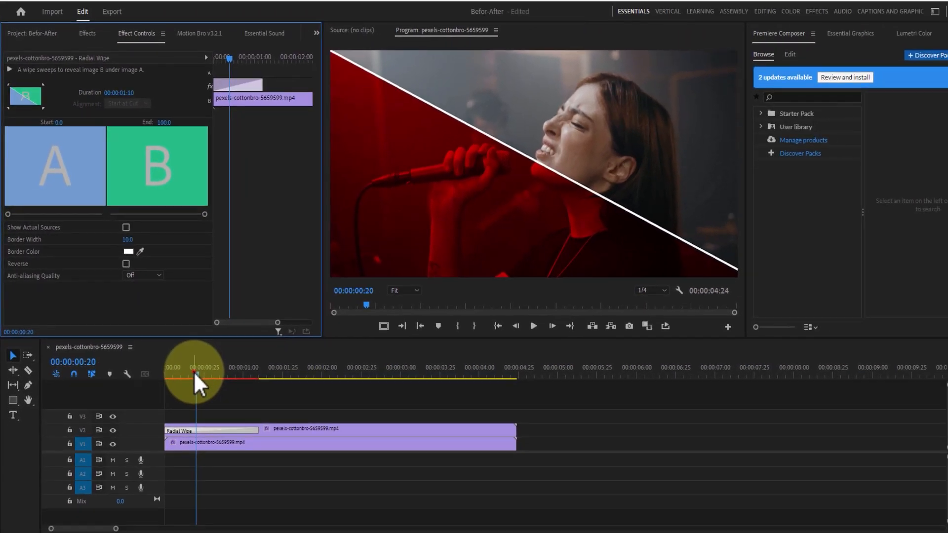
drag(246, 421, 197, 421)
drag(148, 365, 233, 369)
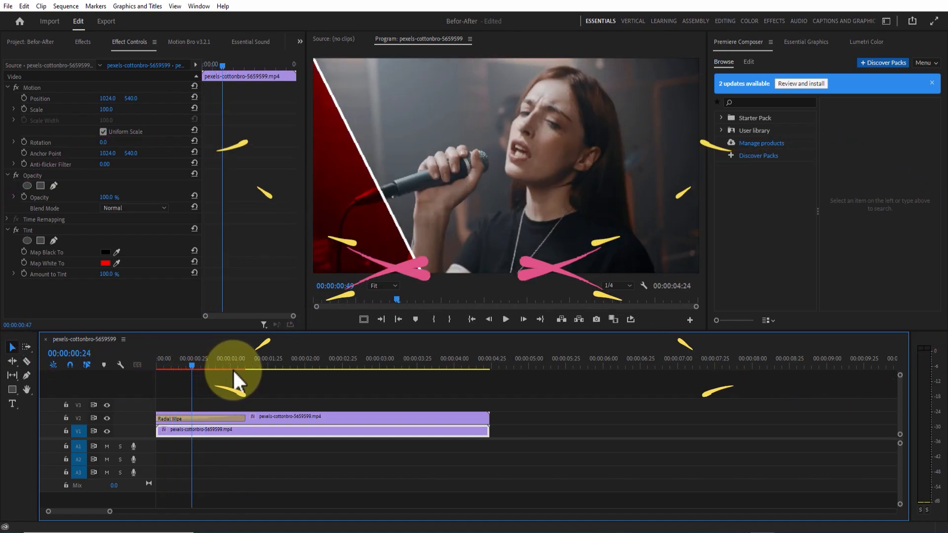